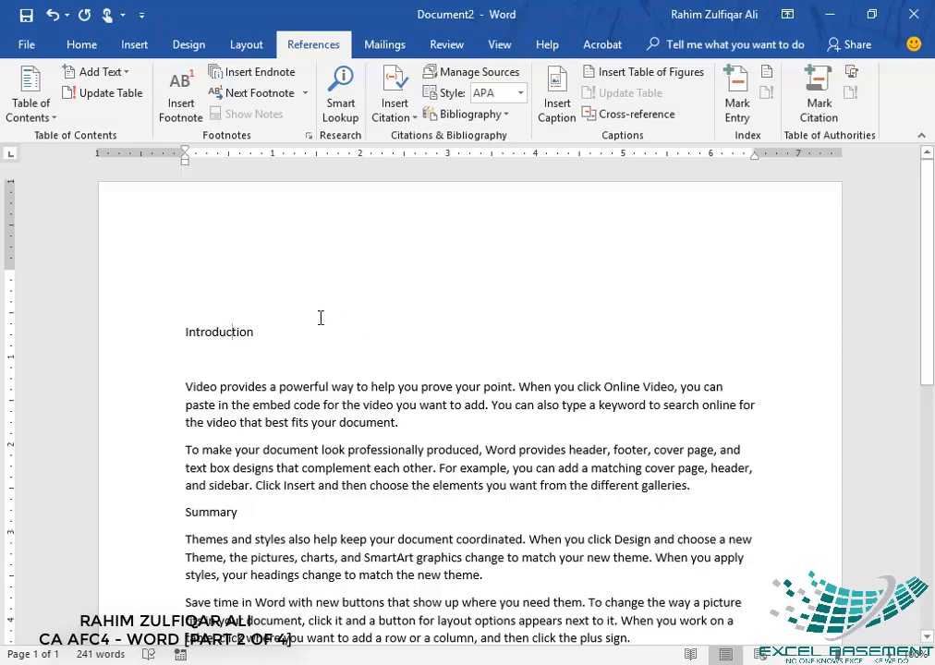
# Step: Try inserting a built-in table of contents on the blank line above Introduction, and undo the insertion
pyautogui.tripleClick(207, 332)
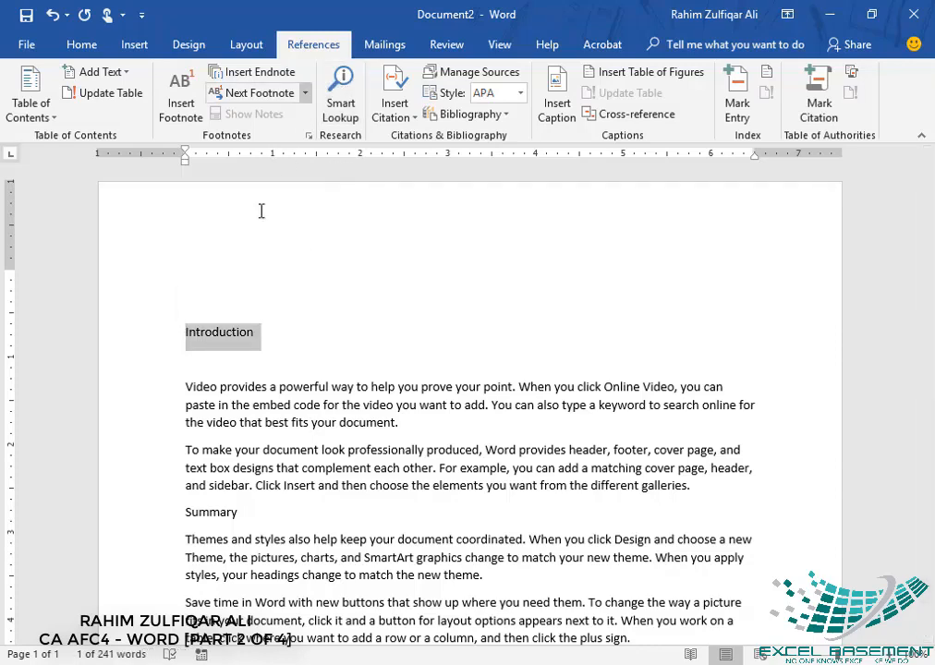
pyautogui.click(327, 330)
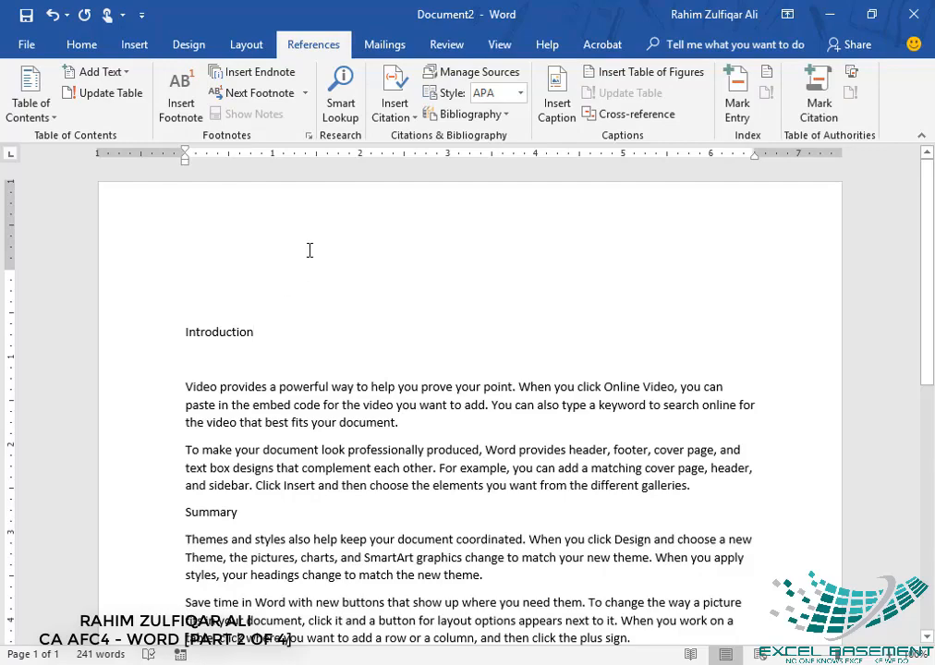
pyautogui.click(278, 272)
pyautogui.click(32, 106)
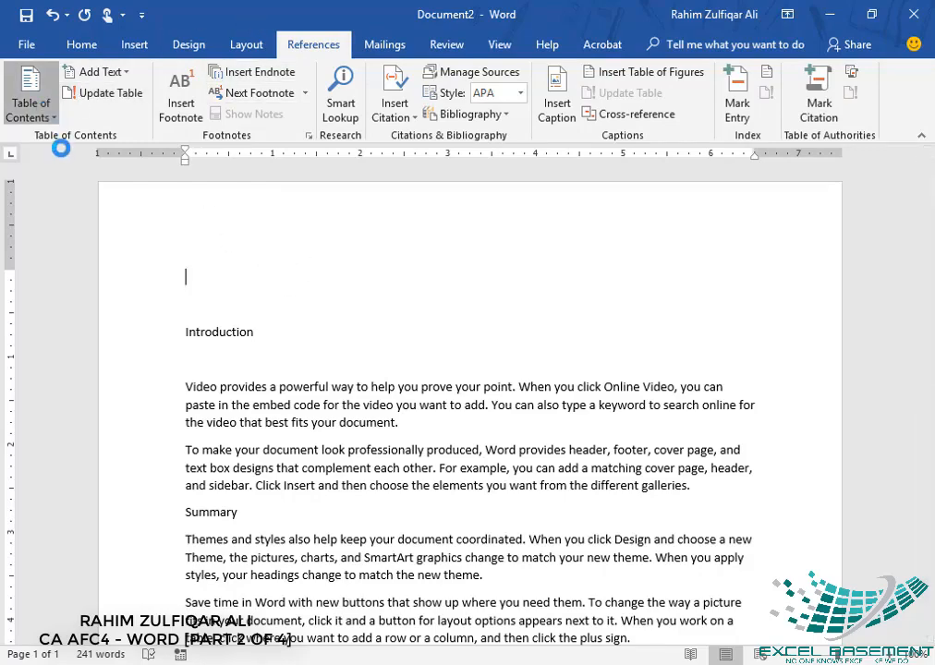
pyautogui.click(58, 222)
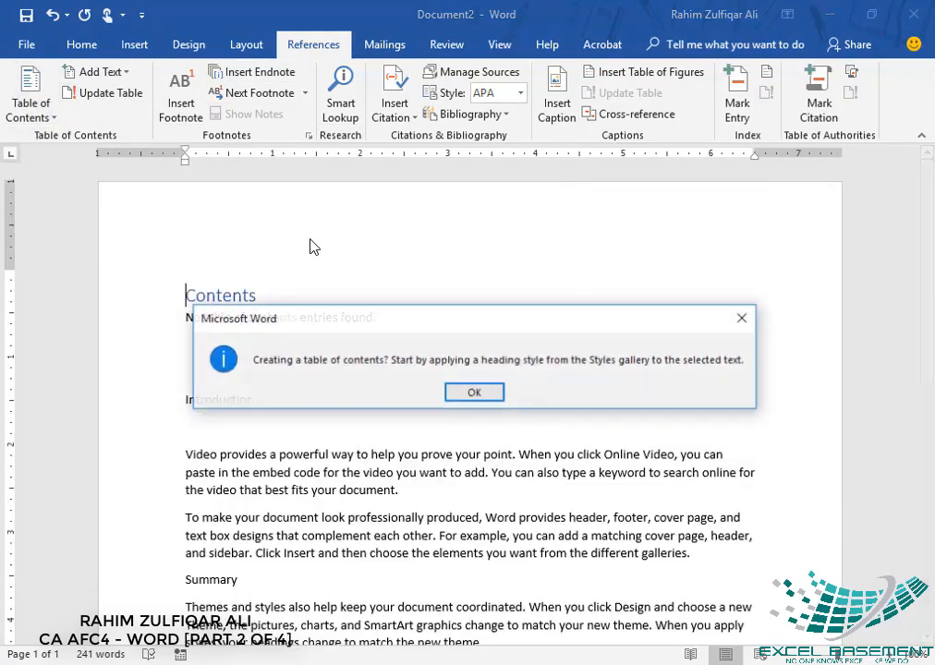
pyautogui.click(476, 389)
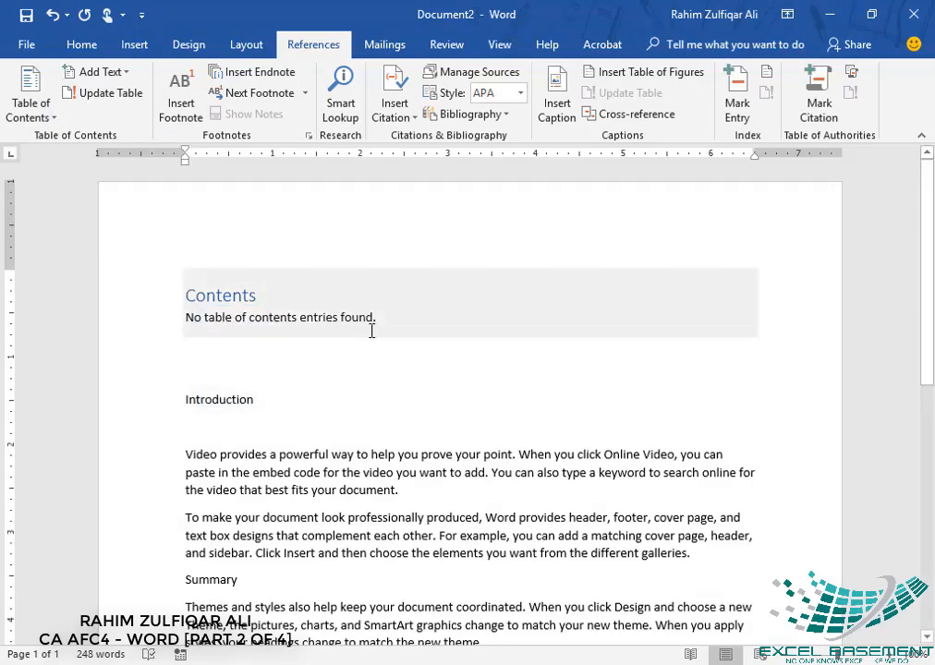
pyautogui.hotkey('ctrl', 'z')
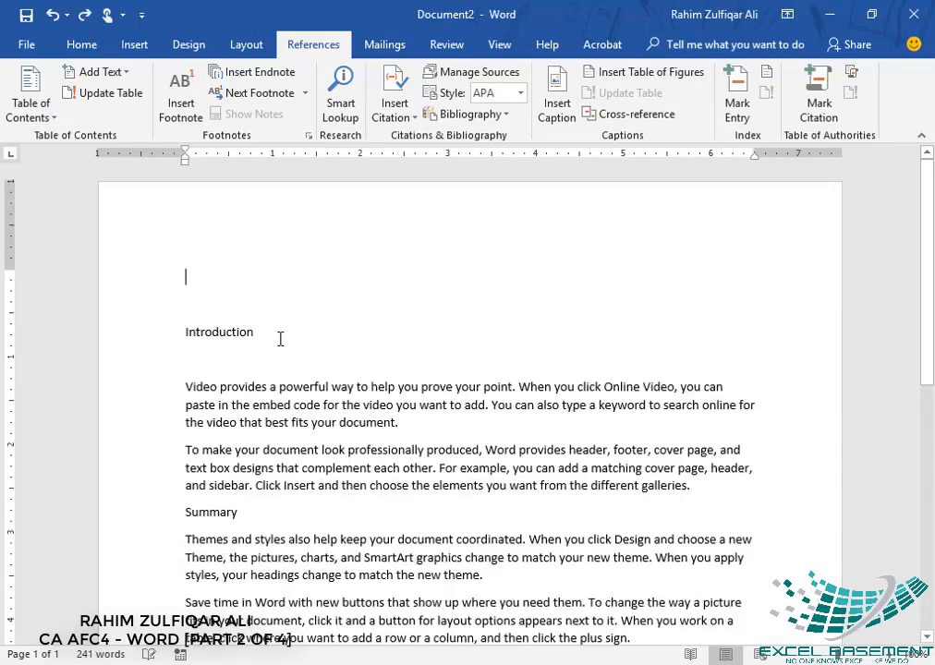
# Step: Apply the Heading 1 style to the Introduction line
pyautogui.moveTo(269, 336); pyautogui.dragTo(173, 333)
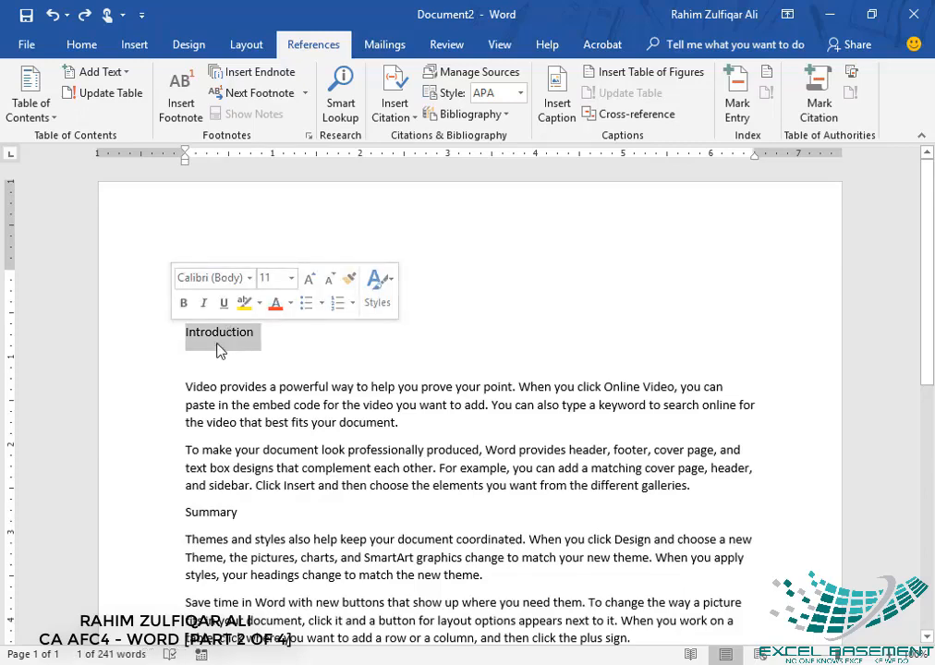
pyautogui.click(83, 52)
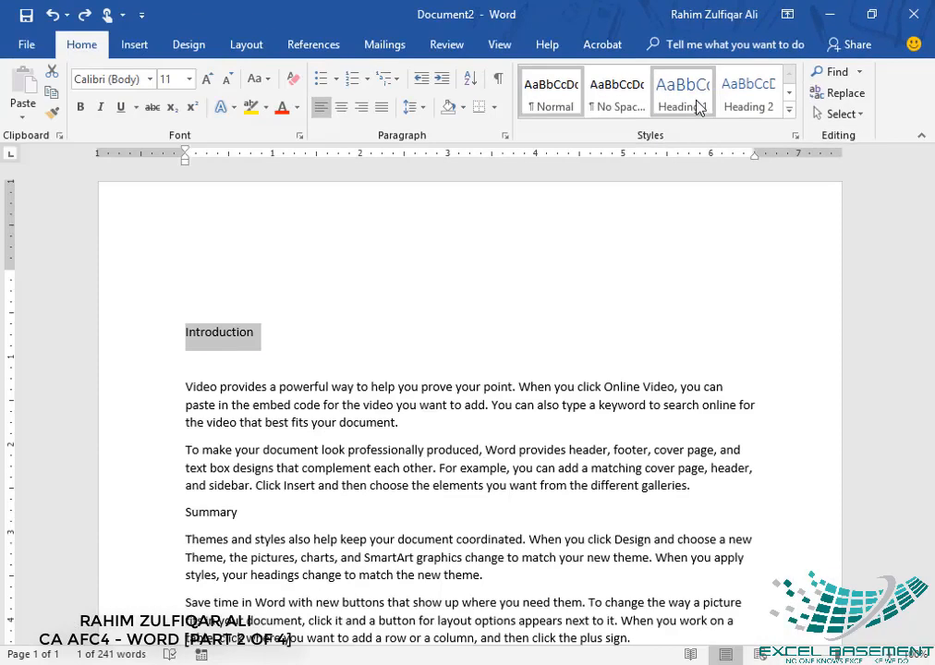
pyautogui.click(699, 108)
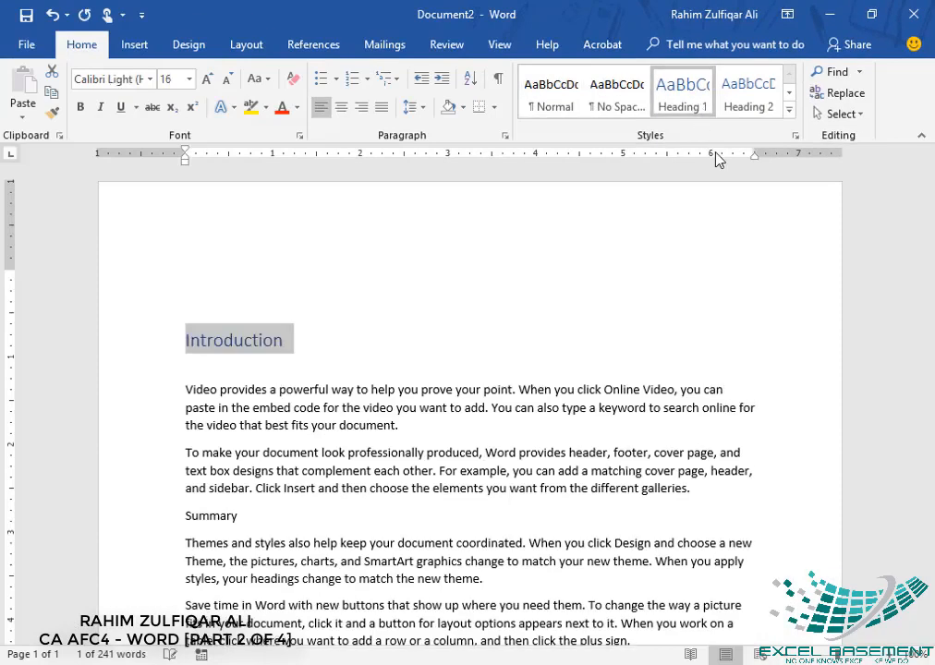
pyautogui.click(380, 325)
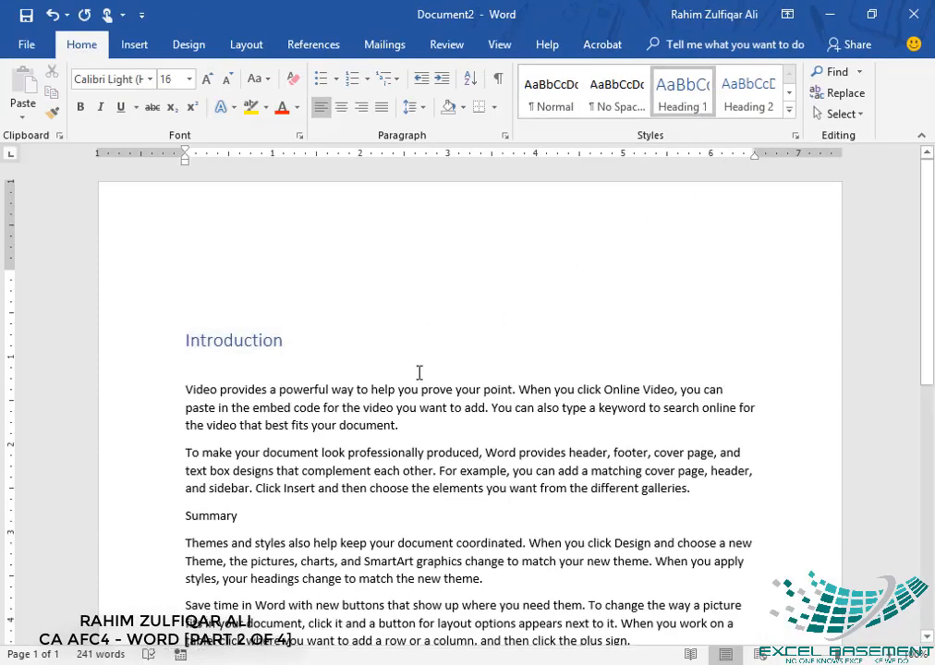
pyautogui.moveTo(283, 340)
pyautogui.mouseDown()
pyautogui.moveTo(189, 342)
pyautogui.moveTo(292, 355)
pyautogui.mouseUp()
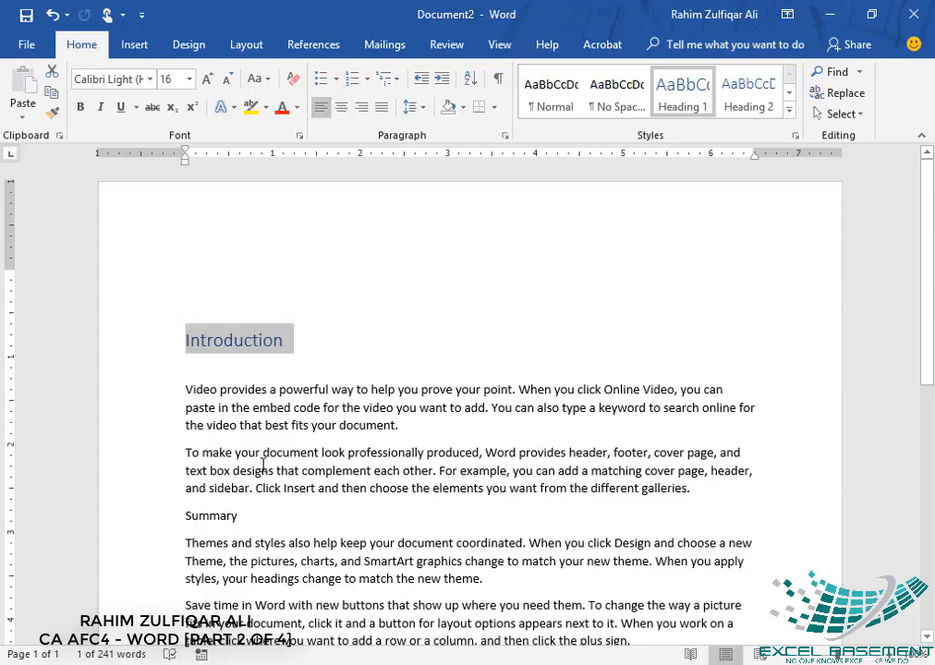
# Step: Apply the Heading 2 style to the Summary line between the body paragraphs
pyautogui.scroll(-2, 263, 466)
pyautogui.moveTo(242, 431); pyautogui.dragTo(182, 426)
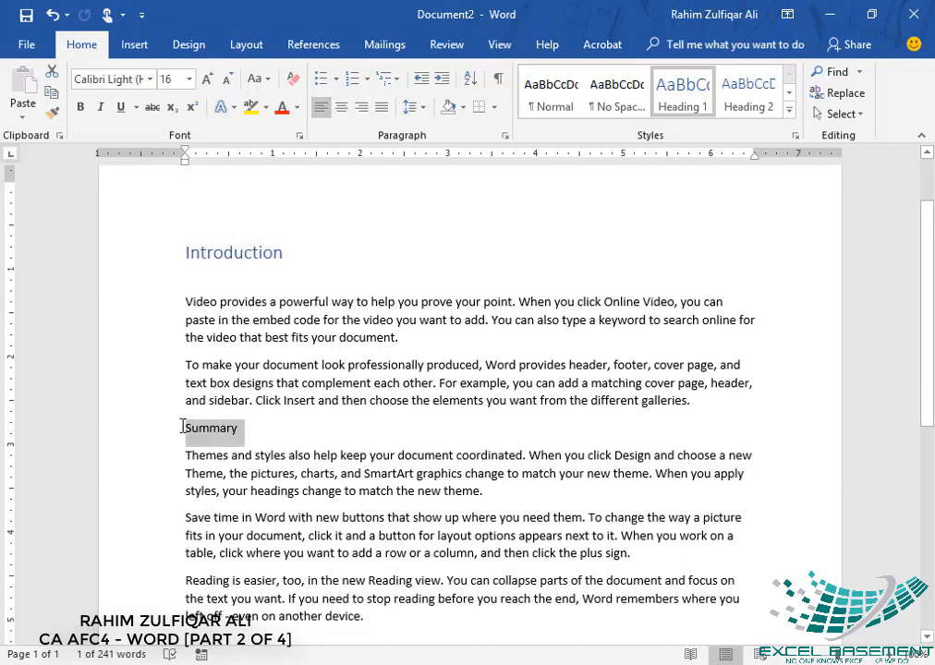
pyautogui.click(735, 100)
pyautogui.press('Right')
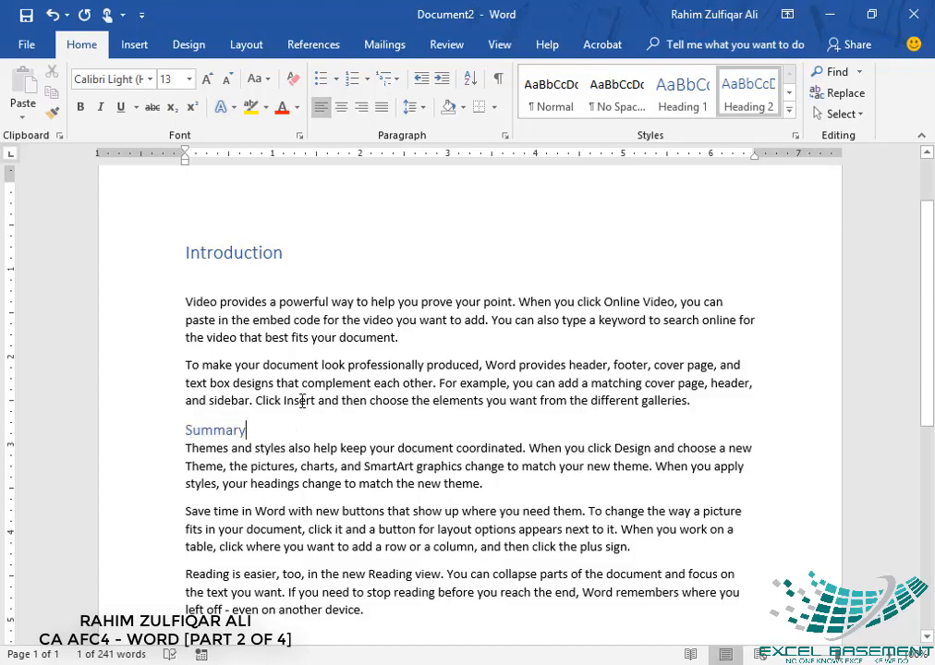
# Step: Insert a built-in automatic table of contents on the blank line above the Introduction heading
pyautogui.scroll(2, 252, 345)
pyautogui.click(270, 283)
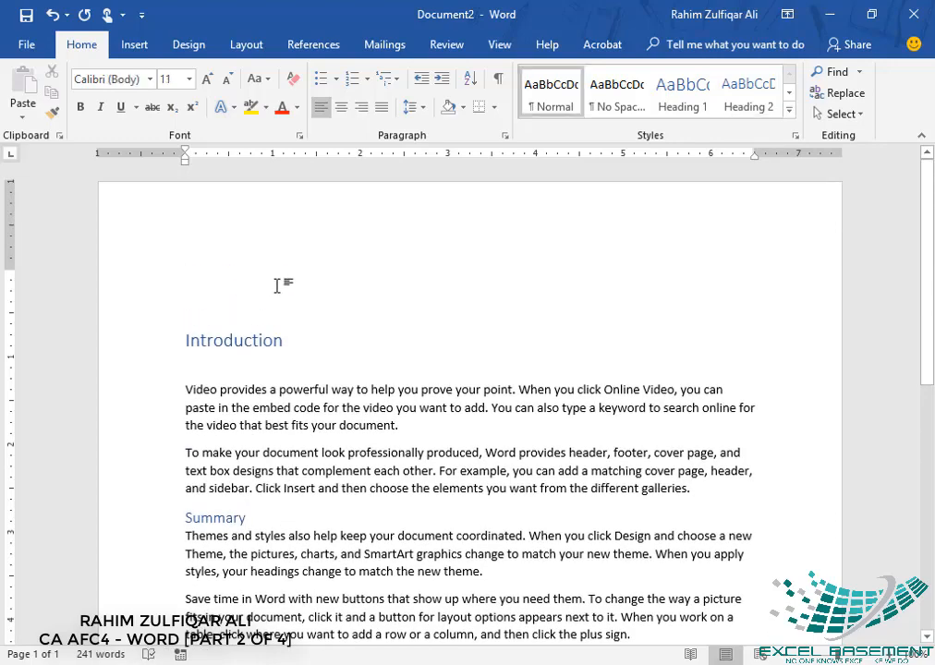
pyautogui.click(307, 45)
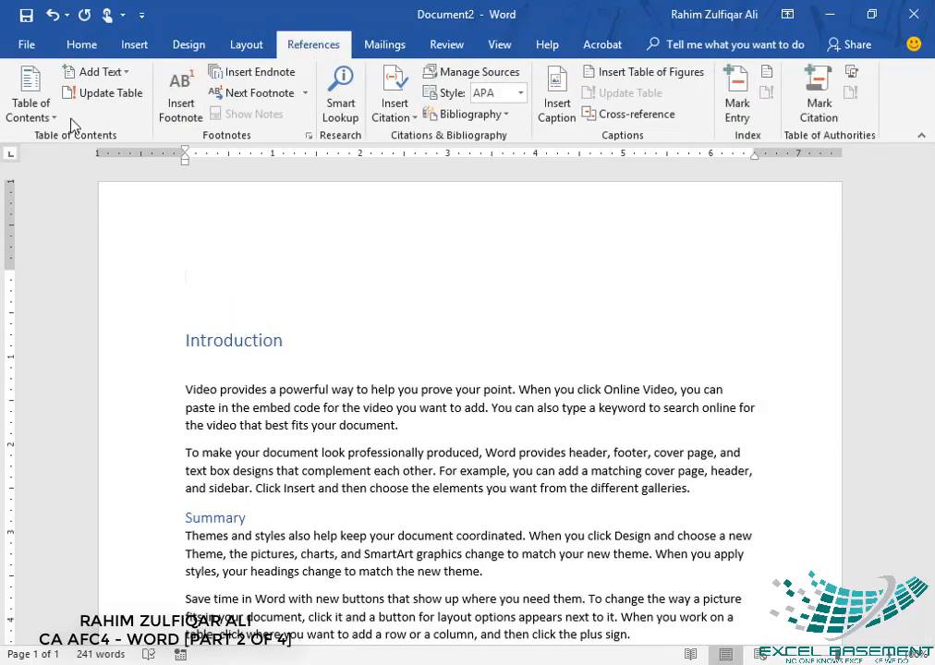
pyautogui.click(37, 111)
pyautogui.click(71, 192)
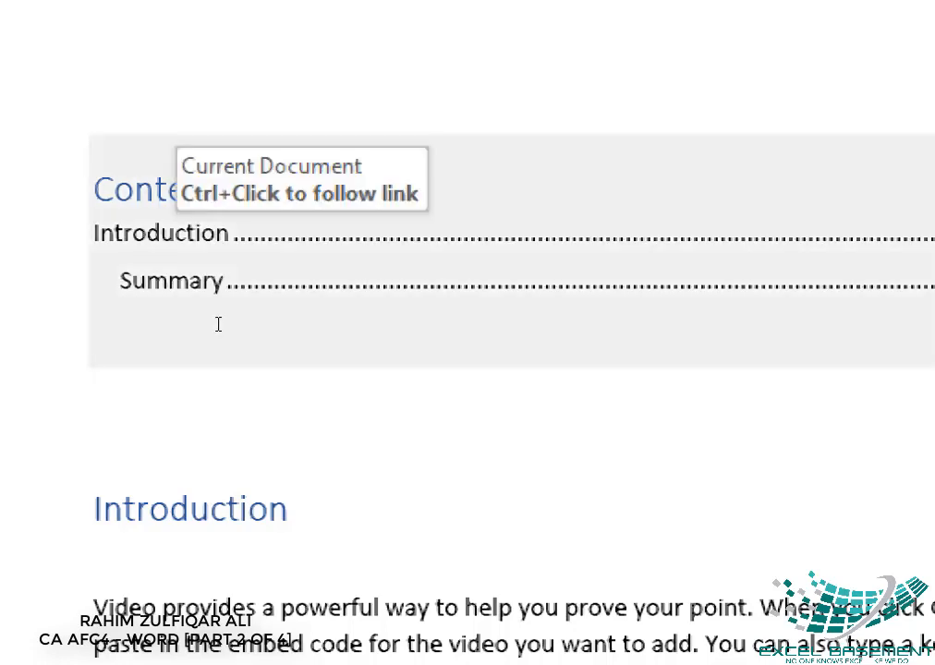
pyautogui.click(218, 324)
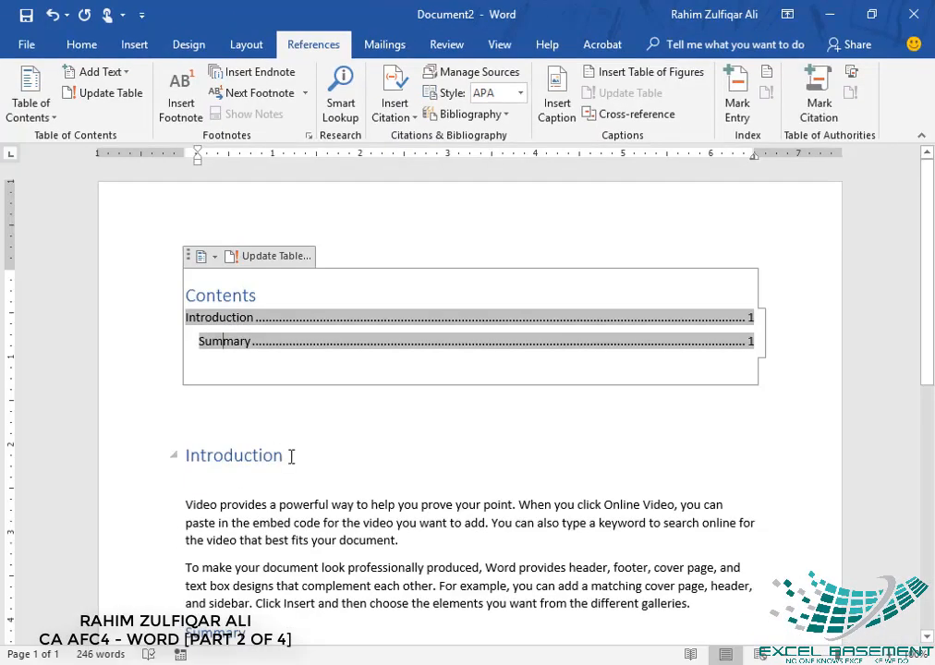
# Step: Replace the Introduction heading text in the document body with Preamble
pyautogui.moveTo(288, 453); pyautogui.dragTo(196, 454)
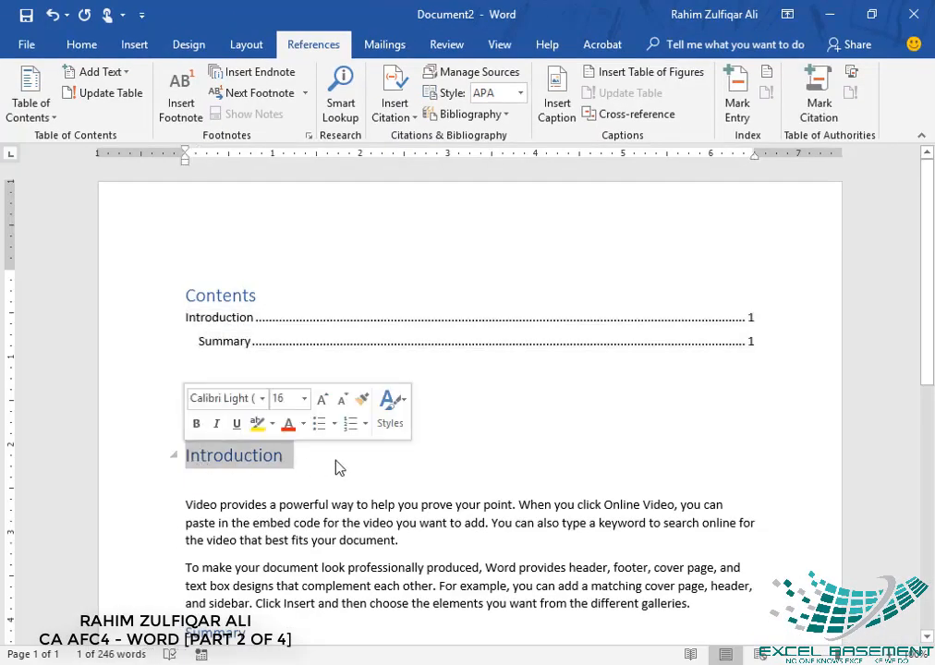
pyautogui.write('P')
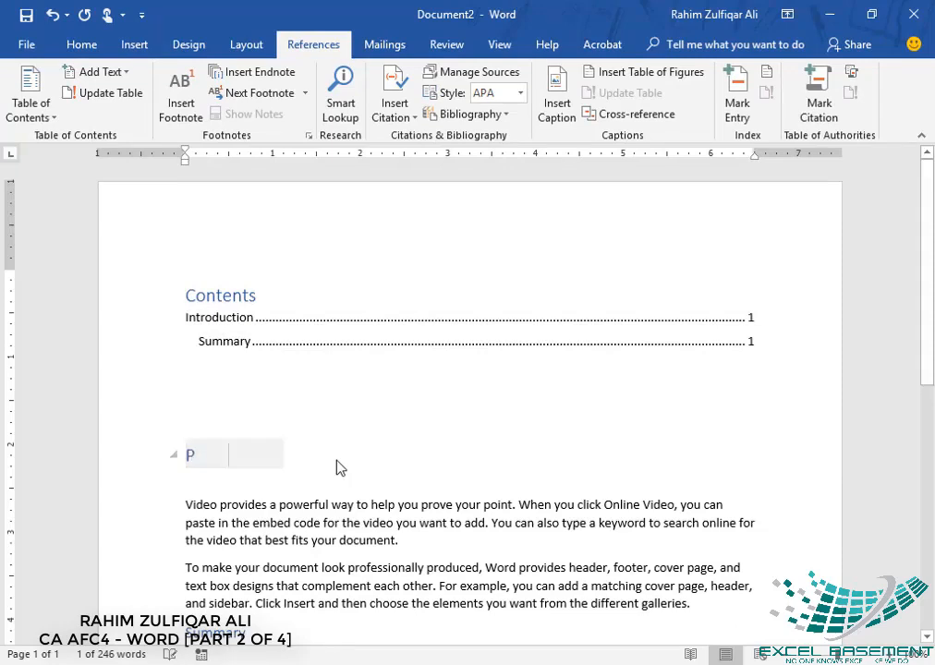
pyautogui.write('reable')
pyautogui.press('BackSpace')
pyautogui.press('BackSpace')
pyautogui.press('BackSpace')
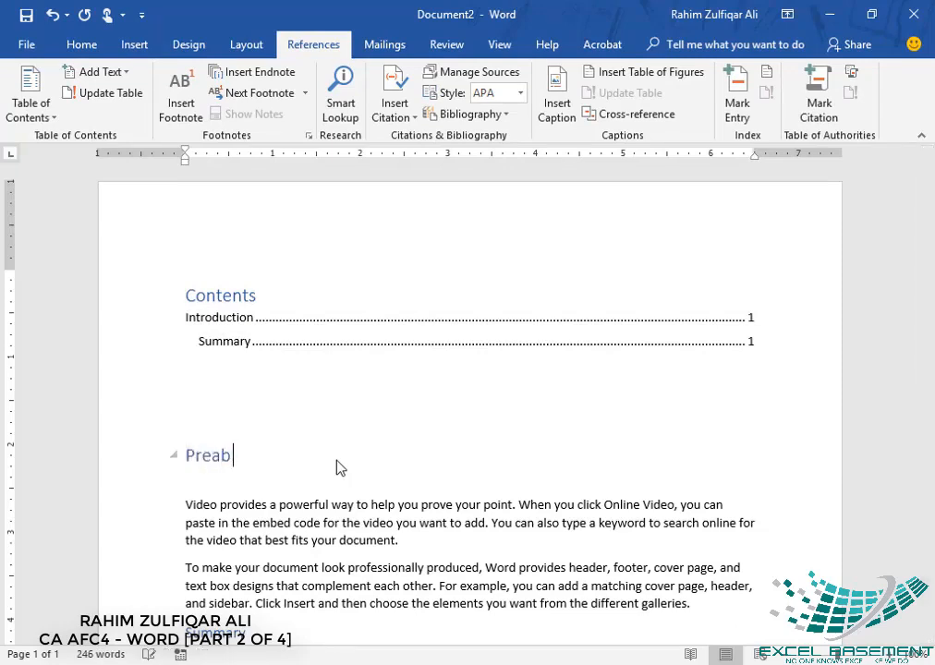
pyautogui.write('mble')
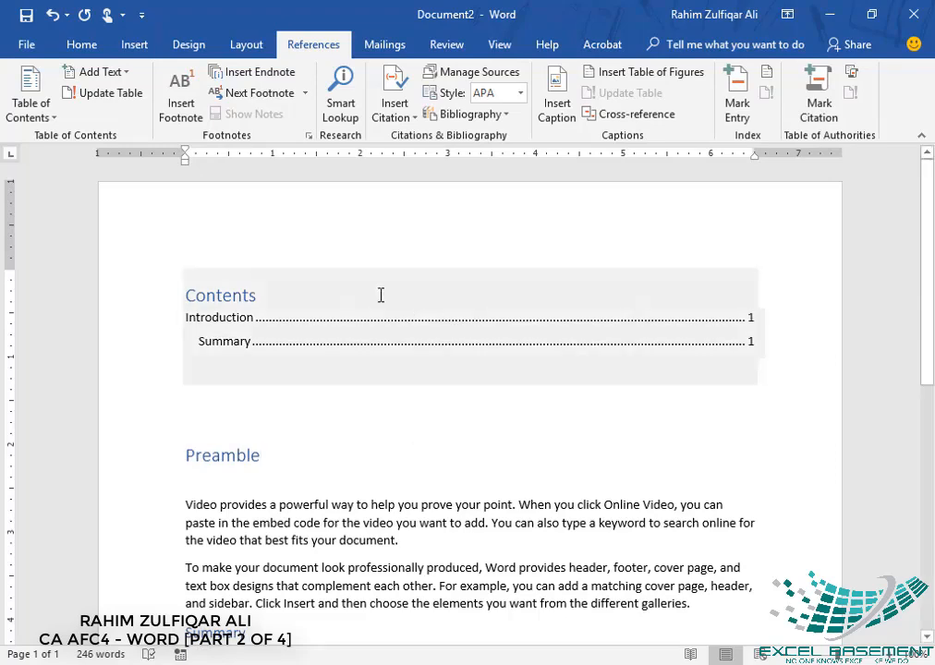
# Step: Update the table of contents so its entries match the current headings
pyautogui.click(234, 319)
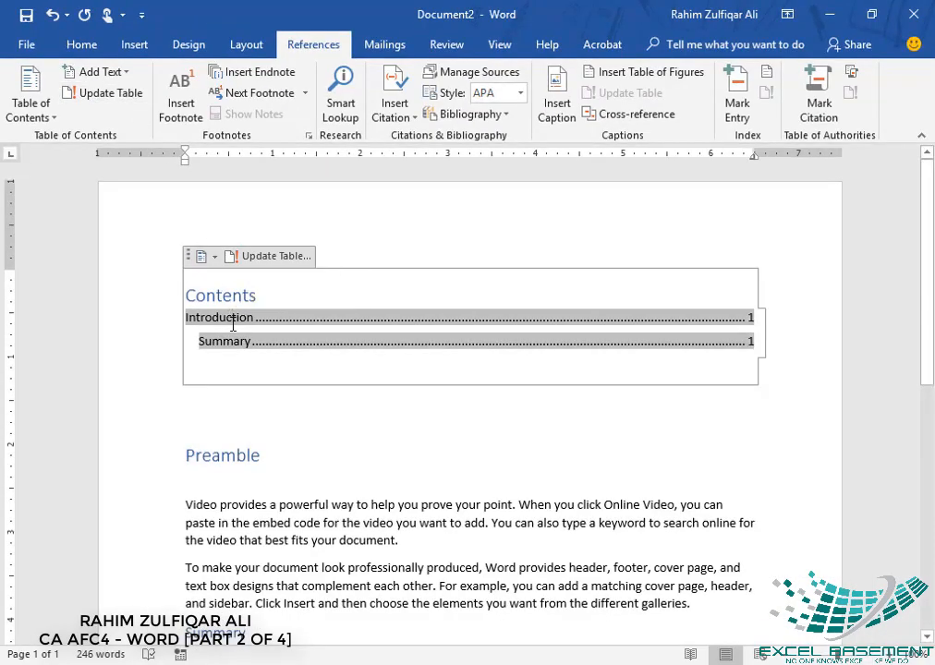
pyautogui.rightClick(233, 324)
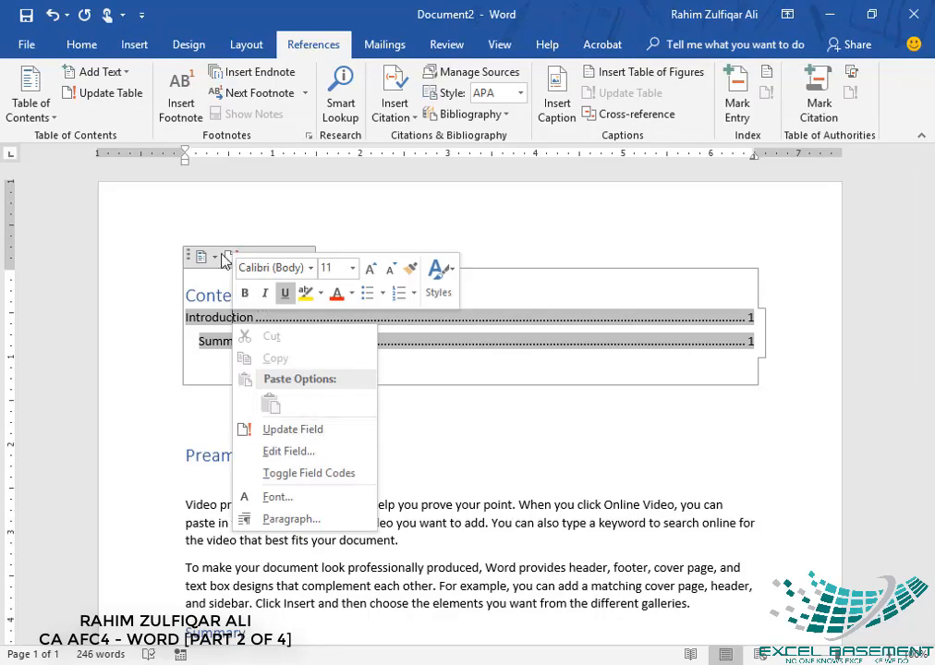
pyautogui.press('Escape')
pyautogui.click(303, 261)
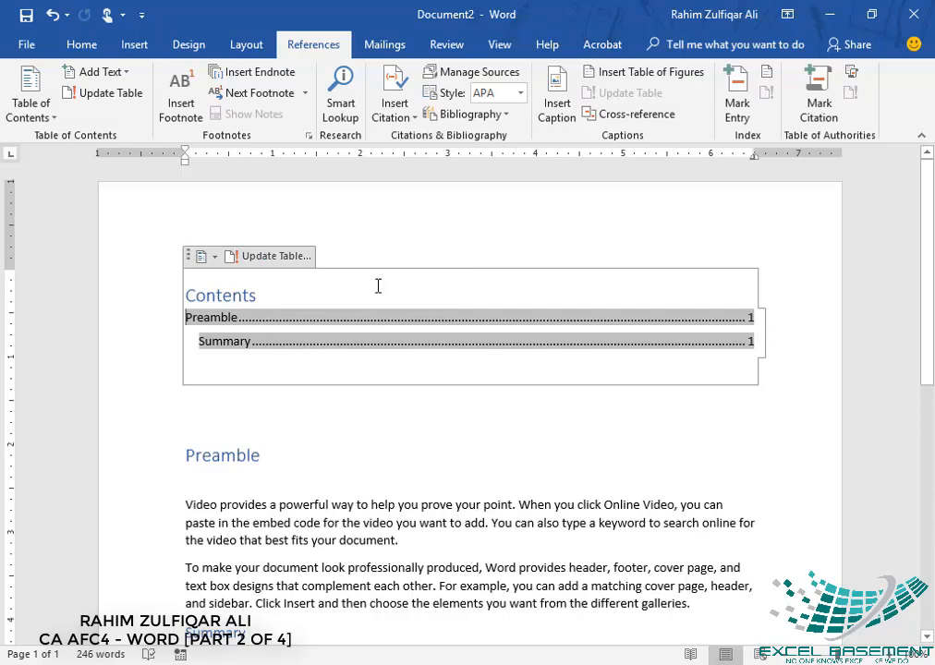
# Step: Bring up the update options for the table of contents field and close them without updating
pyautogui.rightClick(260, 317)
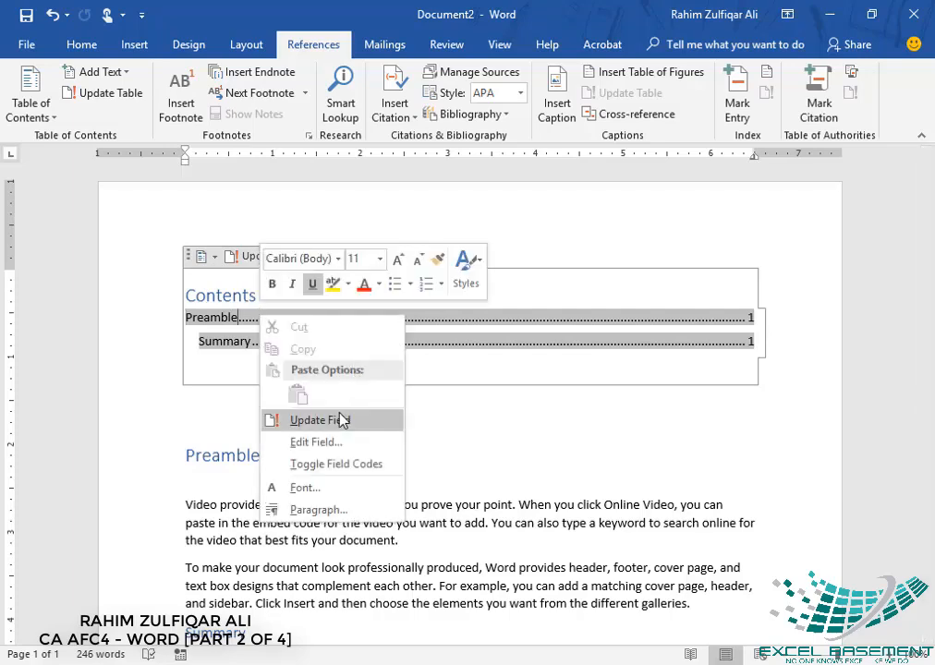
pyautogui.click(286, 419)
pyautogui.moveTo(408, 277); pyautogui.dragTo(399, 163)
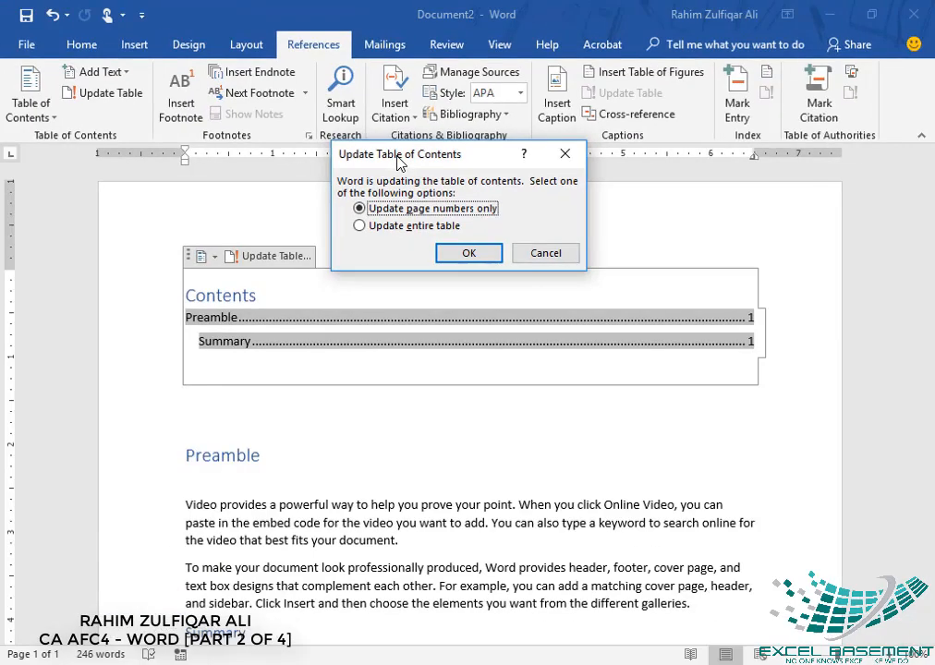
pyautogui.click(694, 353)
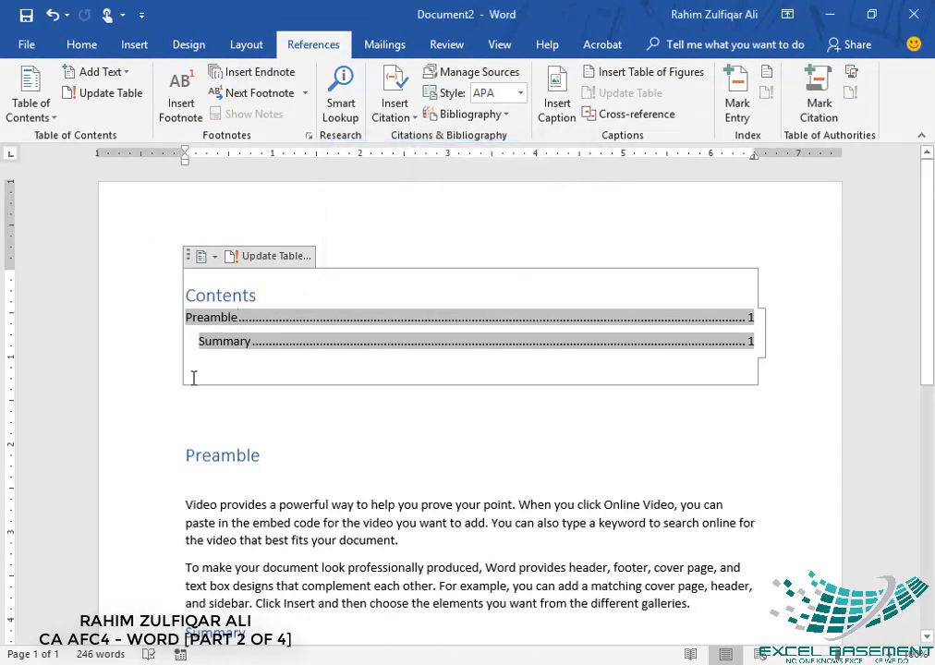
# Step: With the cursor at the end of the first Preamble paragraph, examine the footnote and endnote location choices in the Footnote and Endnote settings
pyautogui.click(194, 417)
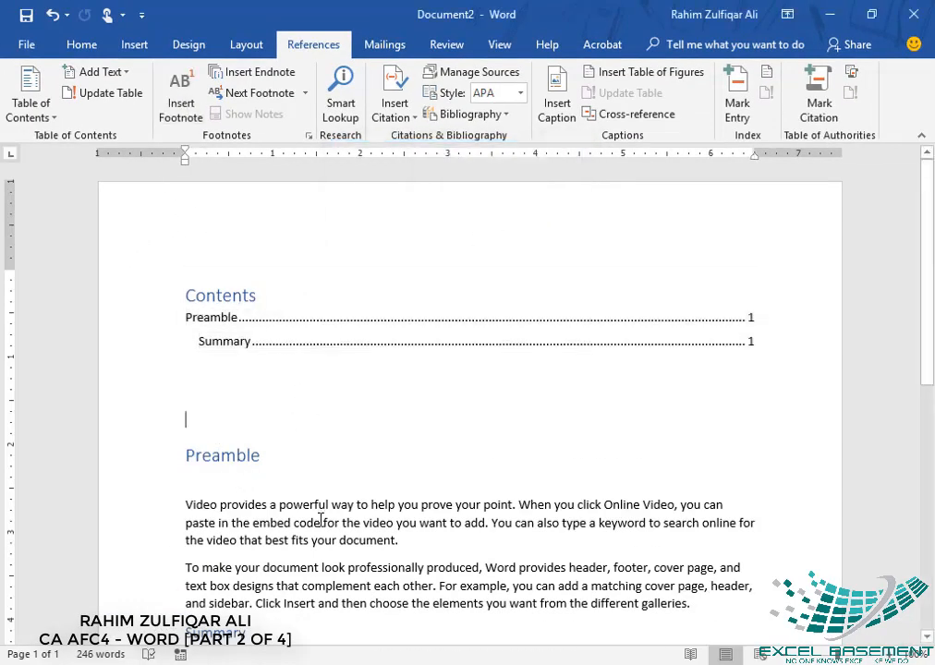
pyautogui.click(417, 534)
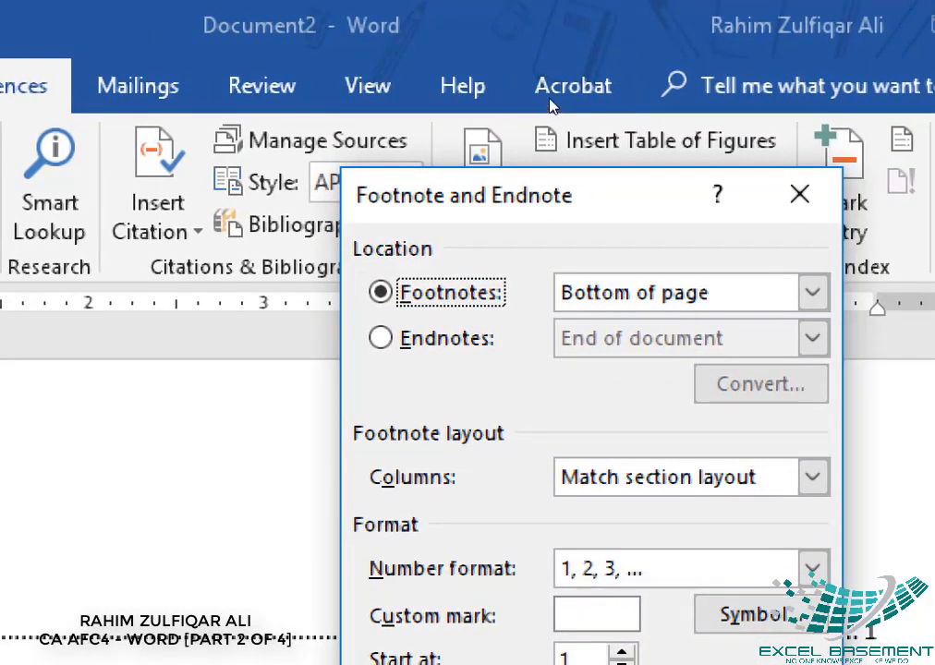
pyautogui.moveTo(550, 99); pyautogui.dragTo(473, 23)
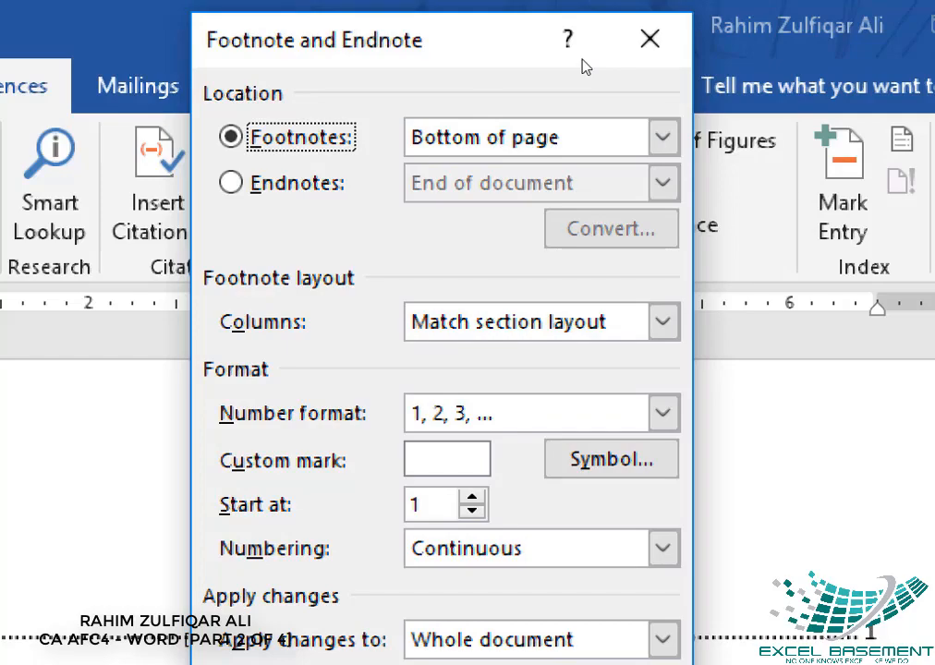
pyautogui.click(233, 183)
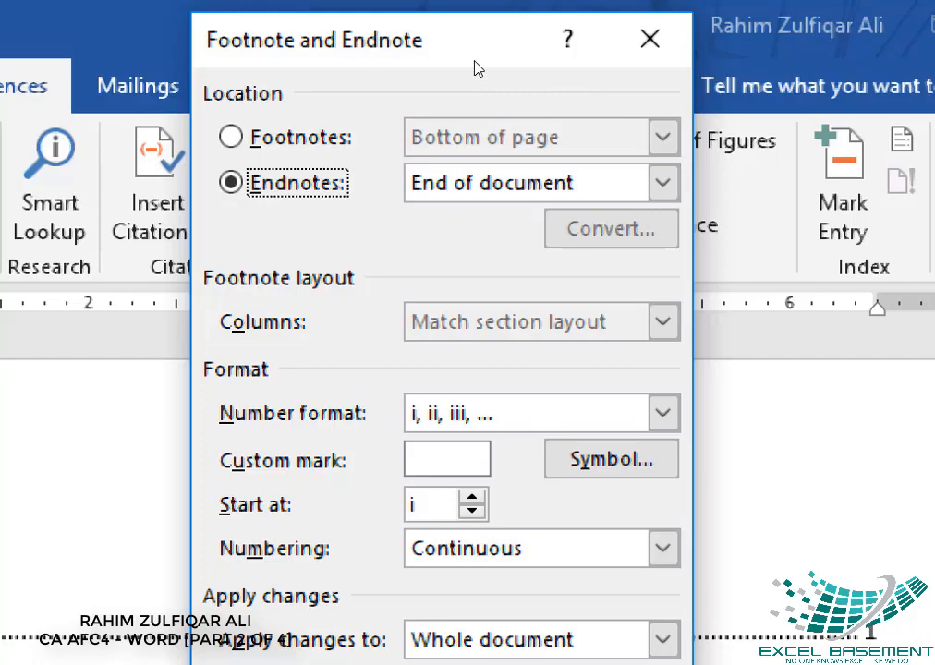
pyautogui.hotkey('alt', 'f')
pyautogui.hotkey('alt', 'Down')
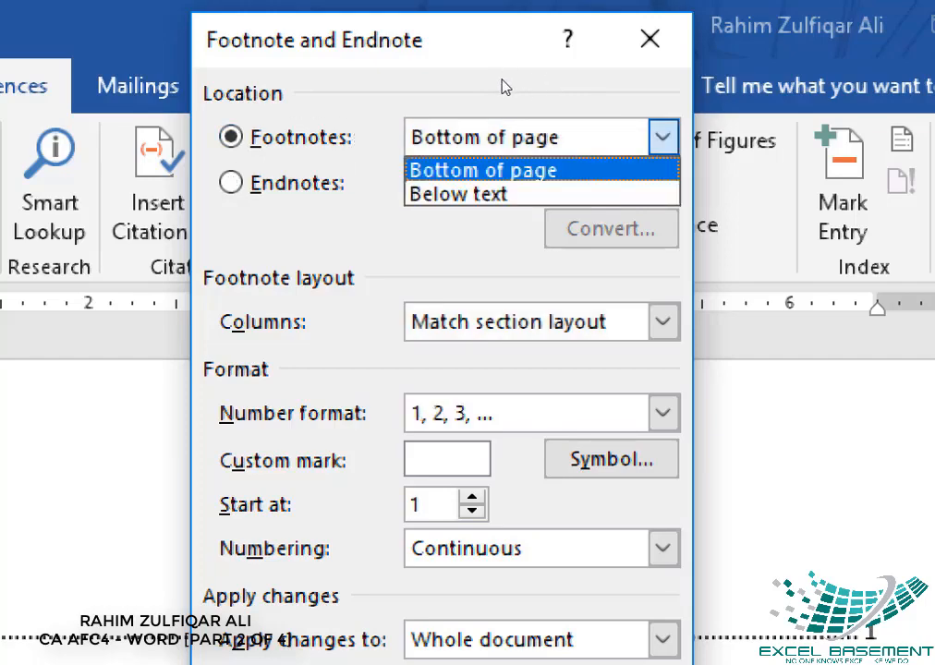
pyautogui.press('Escape')
pyautogui.hotkey('alt', 'e')
pyautogui.hotkey('alt', 'Down')
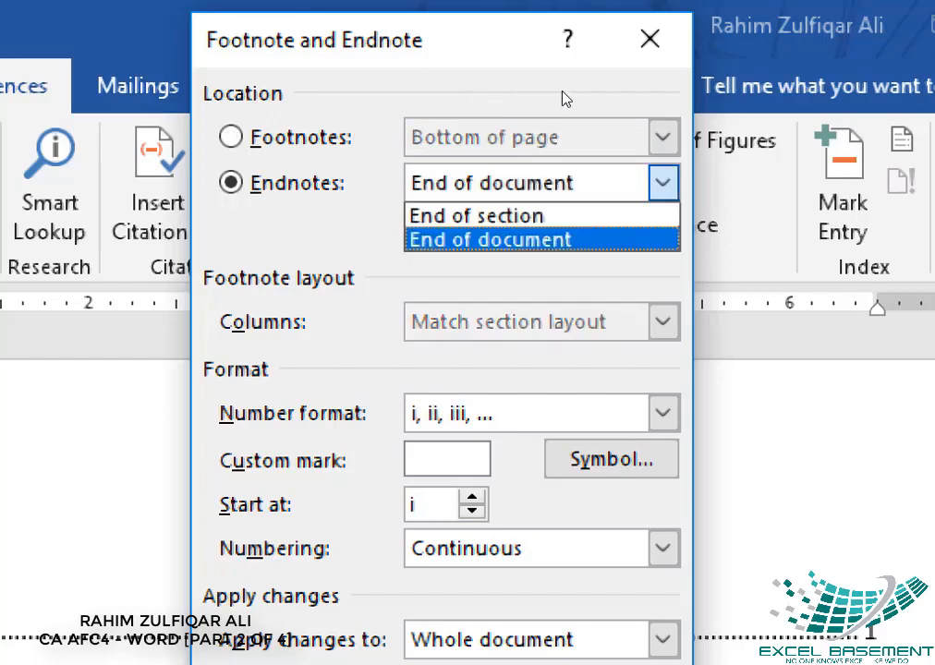
pyautogui.press('Escape')
pyautogui.hotkey('alt', 'f')
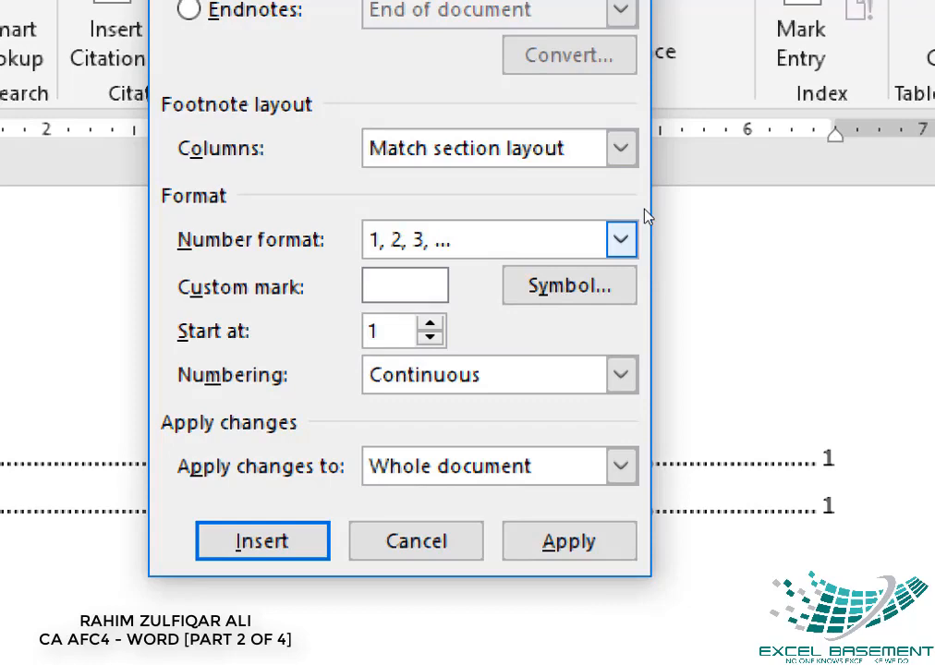
# Step: Review the footnote number formats, keep 1, 2, 3, and try the starting number, leaving it at 1
pyautogui.click(620, 239)
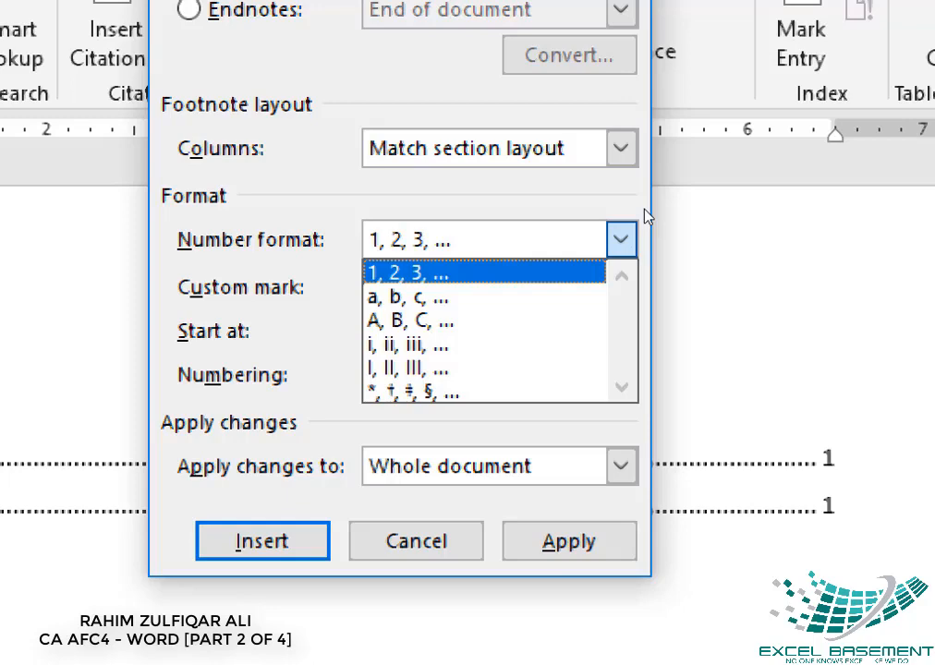
pyautogui.click(522, 270)
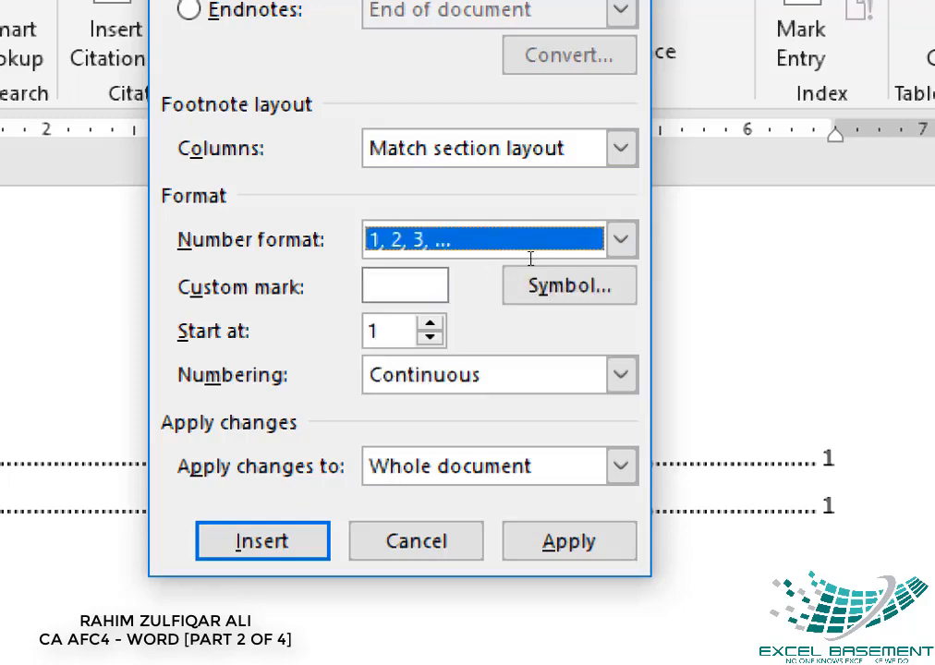
pyautogui.click(430, 338)
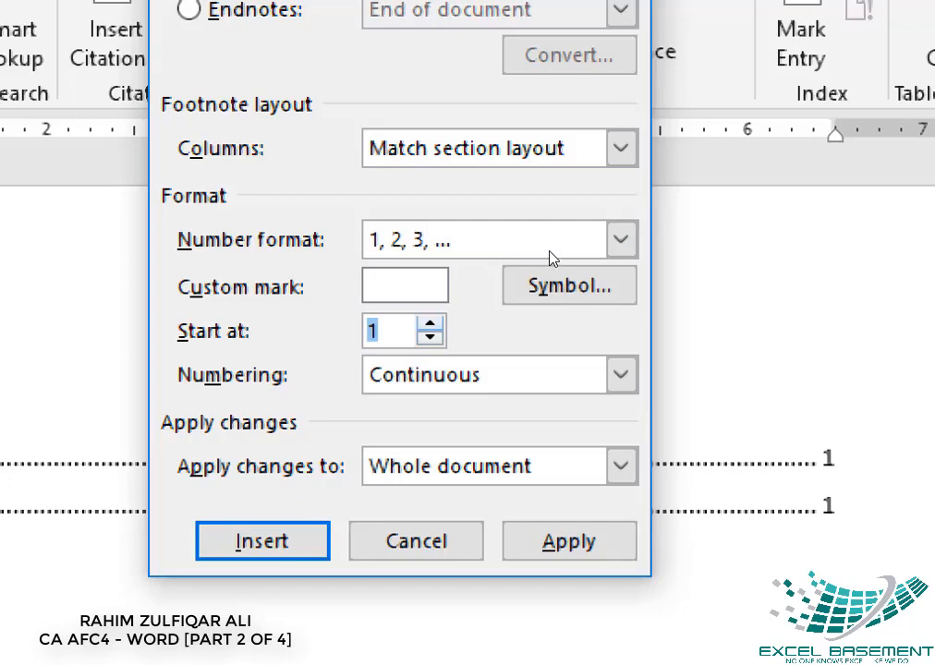
pyautogui.press('Up')
pyautogui.press('Up')
pyautogui.press('Down')
pyautogui.press('Down')
# Step: Look through the footnote numbering choices and close the Footnote and Endnote settings without applying anything
pyautogui.press('Tab')
pyautogui.hotkey('alt', 'Down')
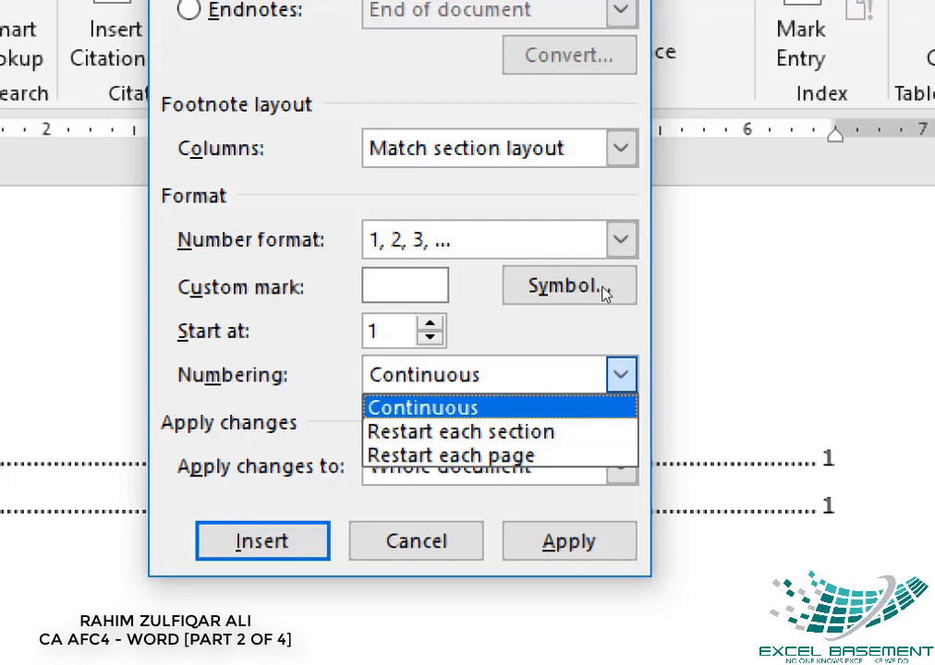
pyautogui.press('Down')
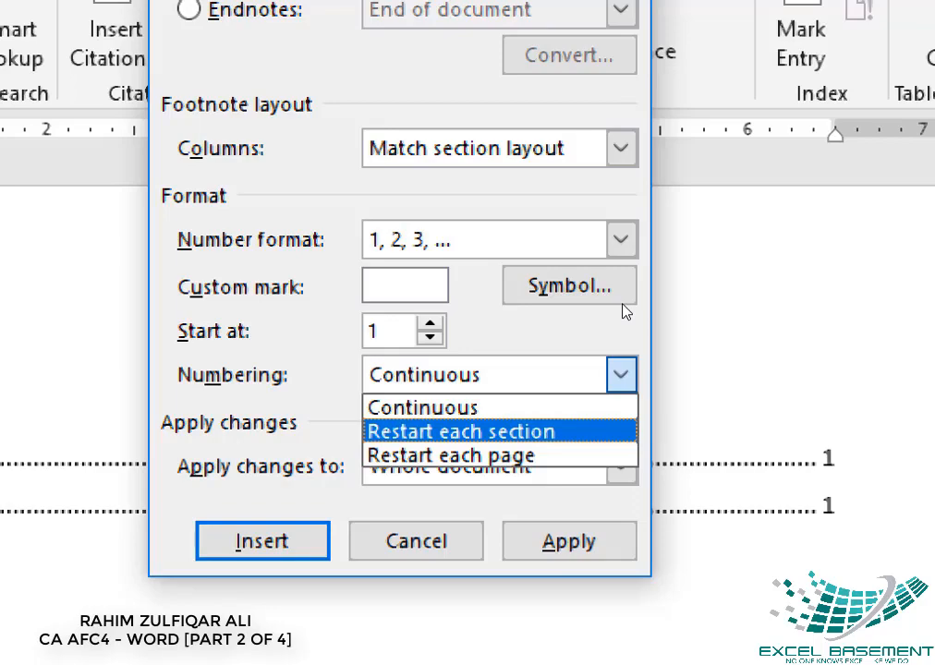
pyautogui.press('Down')
pyautogui.press('Escape')
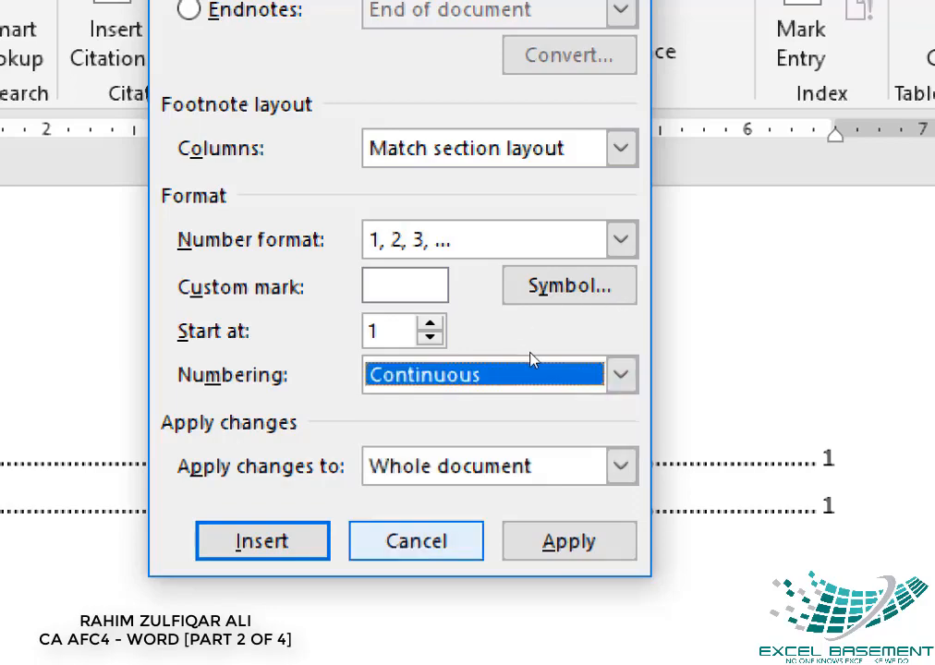
pyautogui.press('Escape')
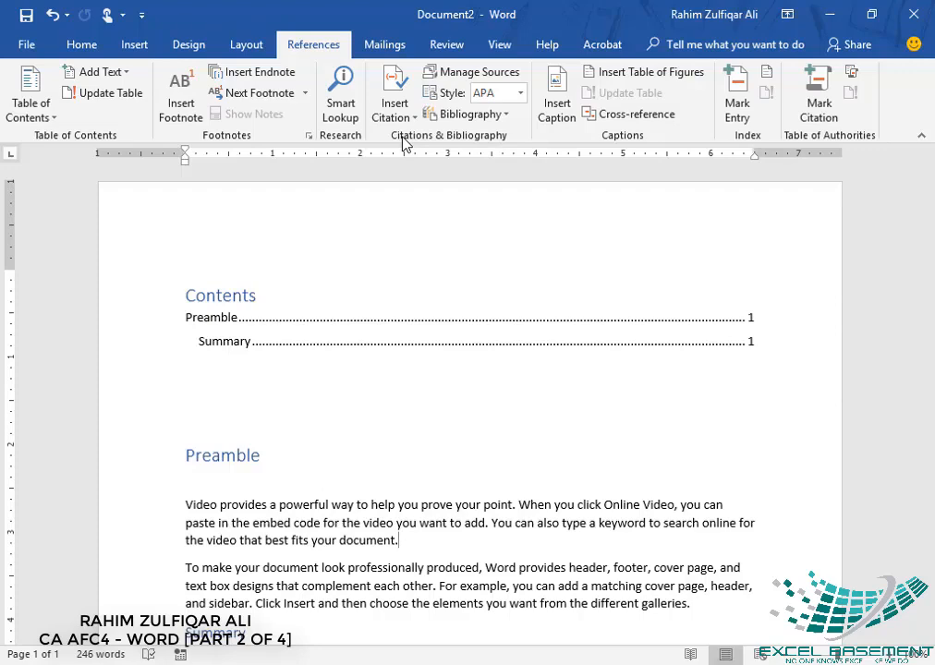
# Step: Try to insert the built-in Bibliography at the end of the document, and undo the insertion
pyautogui.click(213, 396)
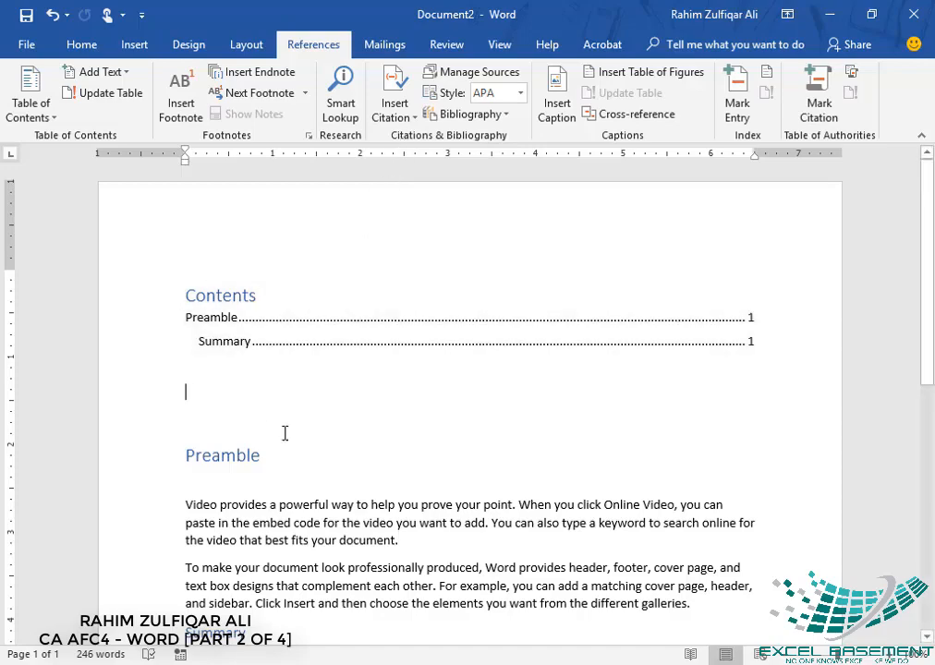
pyautogui.hotkey('ctrl', 'End')
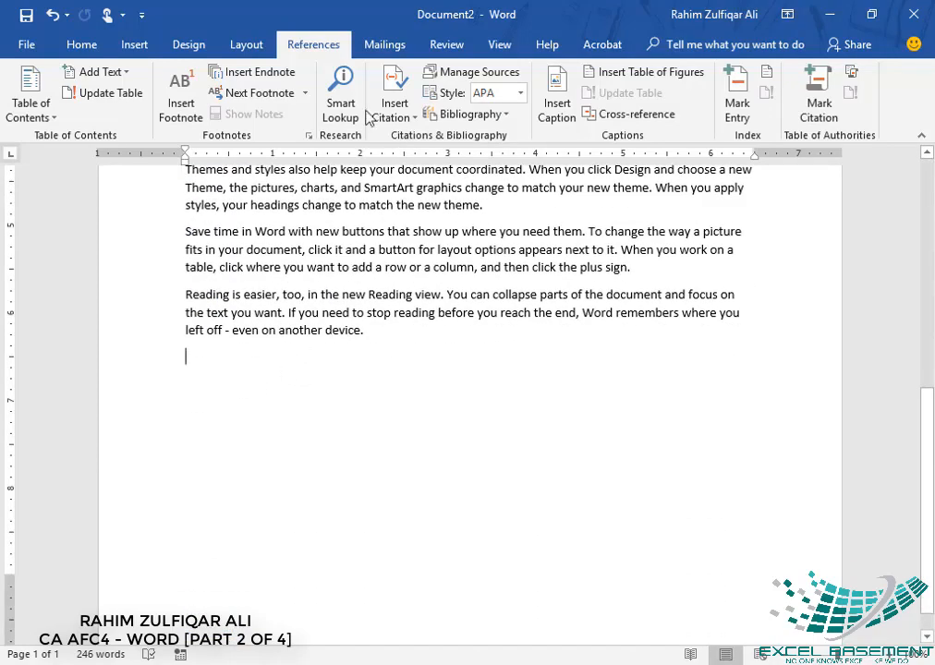
pyautogui.click(487, 113)
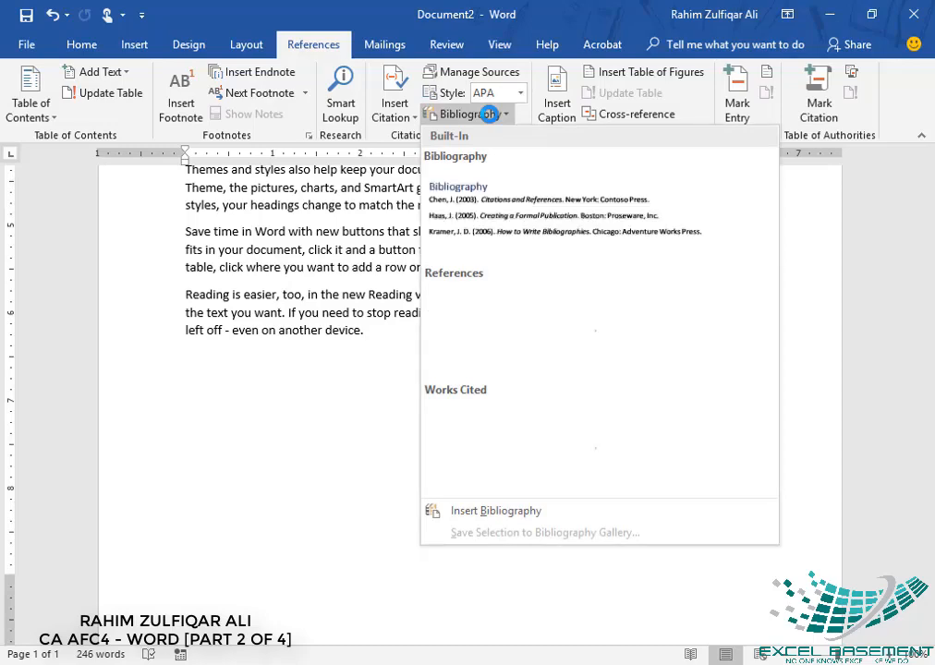
pyautogui.click(538, 214)
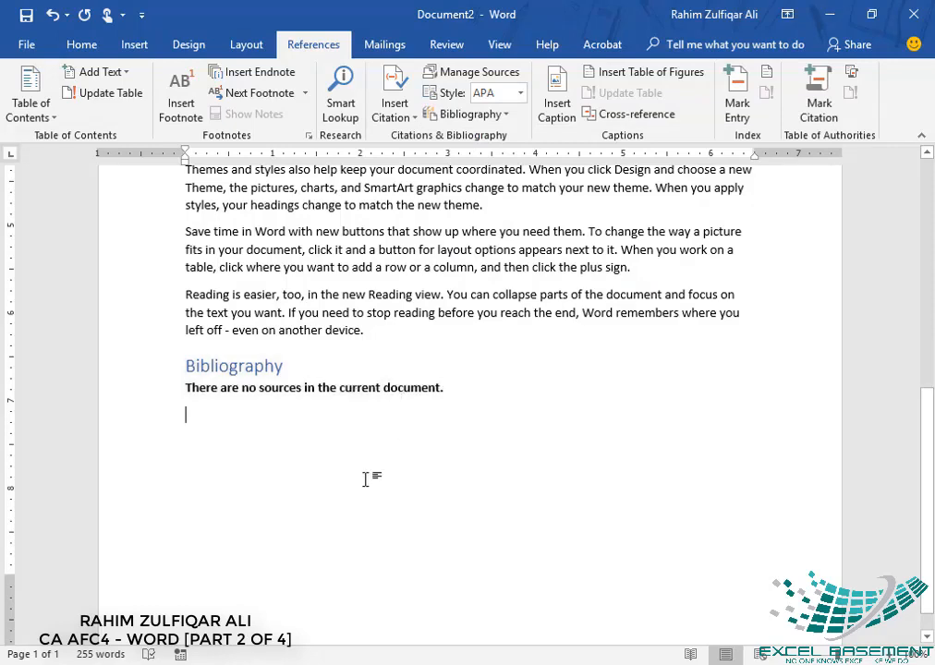
pyautogui.hotkey('ctrl', 'z')
# Step: Start a new citation source at the end of the document and choose Book as its source type
pyautogui.click(395, 124)
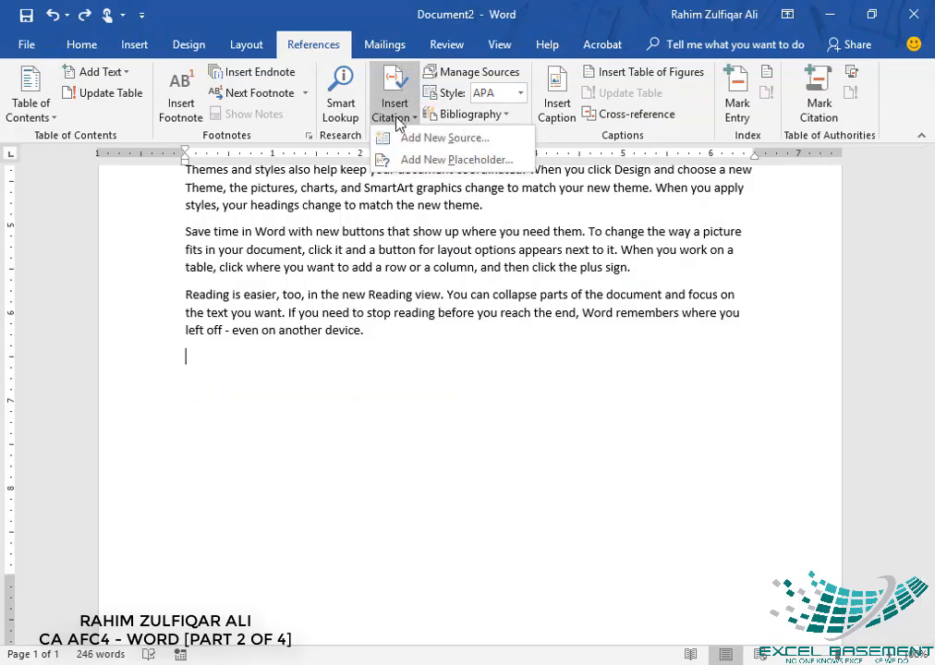
pyautogui.click(388, 138)
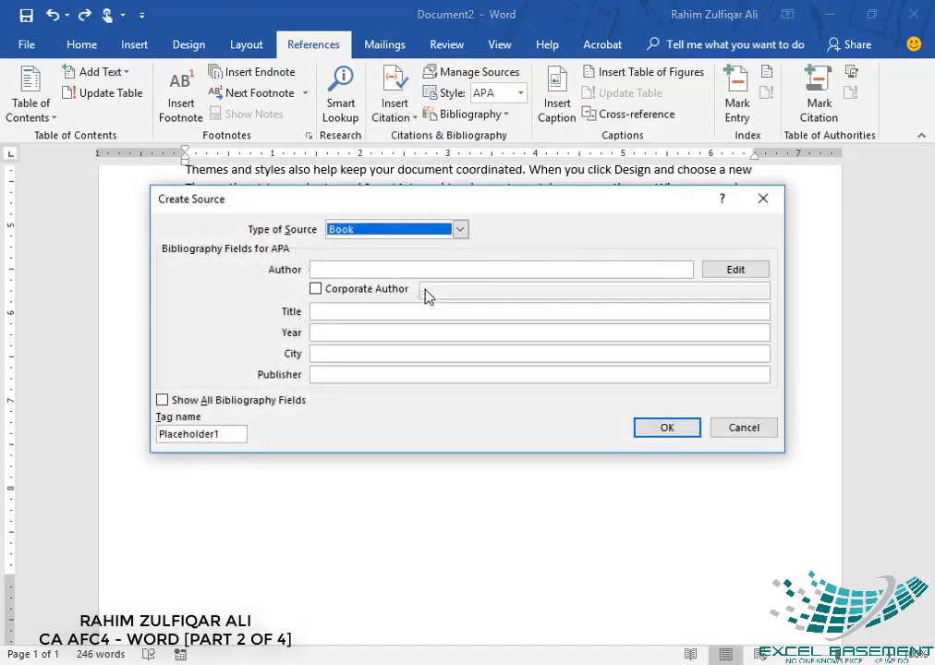
pyautogui.click(382, 234)
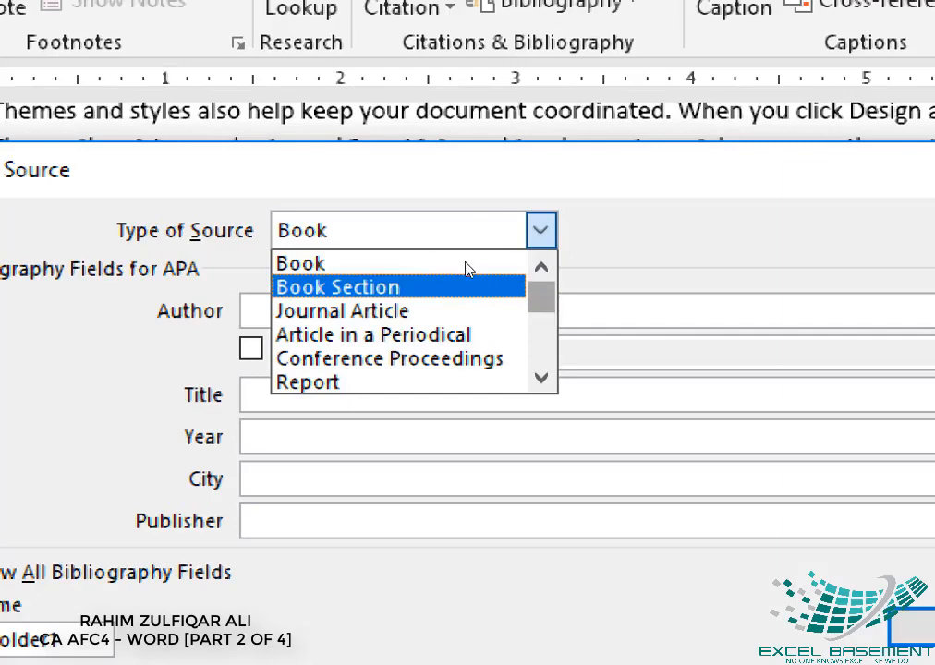
pyautogui.scroll(-4, 462, 267)
pyautogui.scroll(2, 462, 267)
pyautogui.scroll(2, 461, 262)
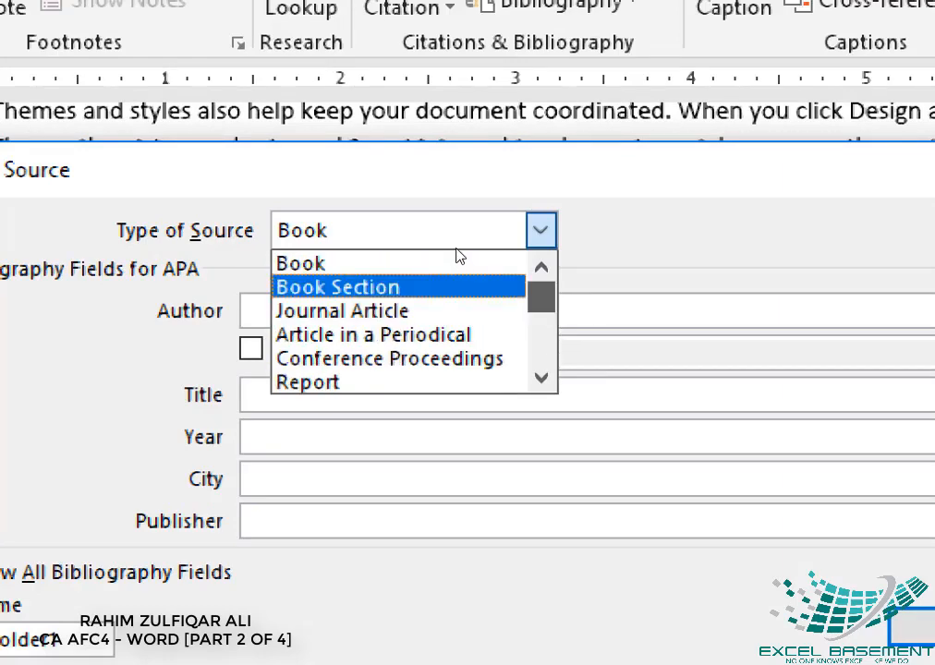
pyautogui.click(423, 254)
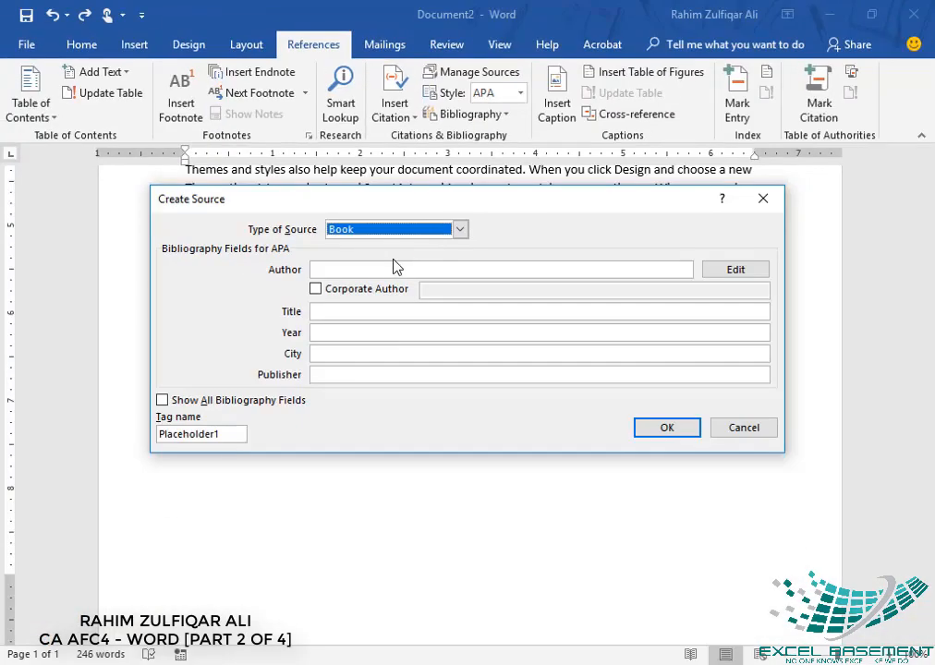
# Step: Enter the author's name and the title AFC4 for the book source
pyautogui.click(407, 307)
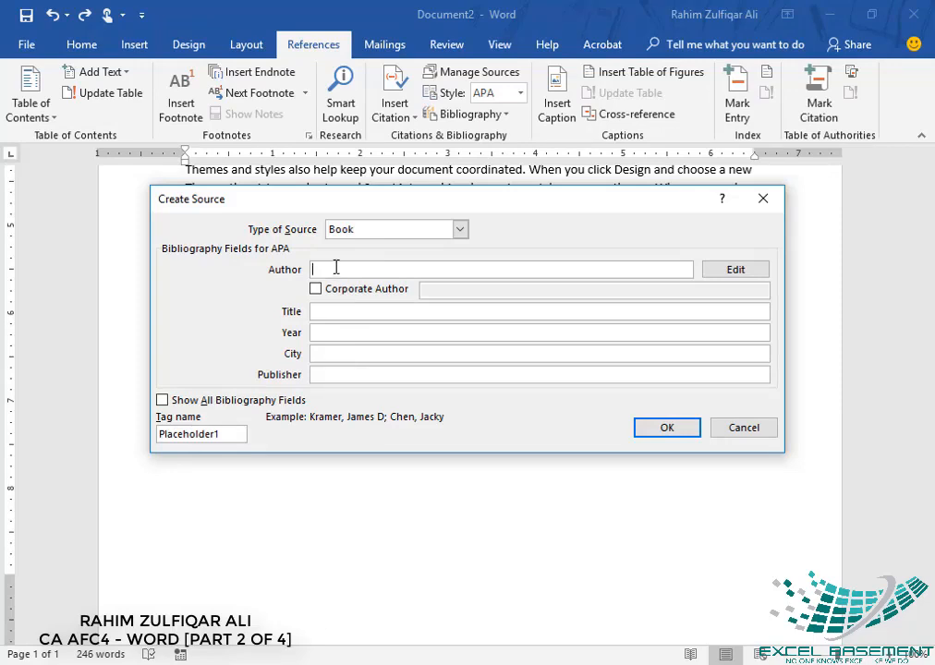
pyautogui.click(333, 310)
pyautogui.click(333, 354)
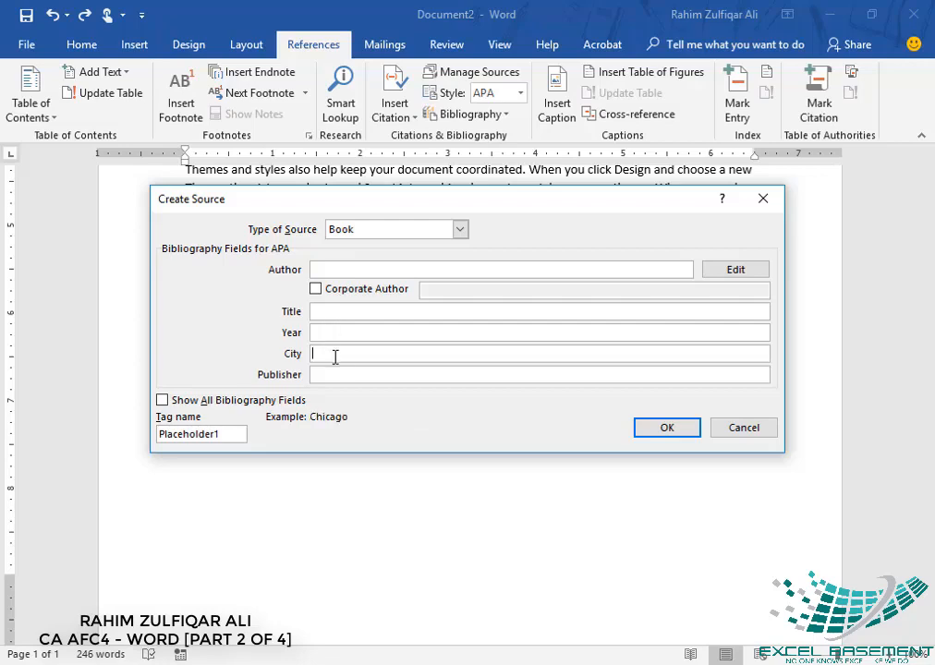
pyautogui.click(333, 374)
pyautogui.click(329, 270)
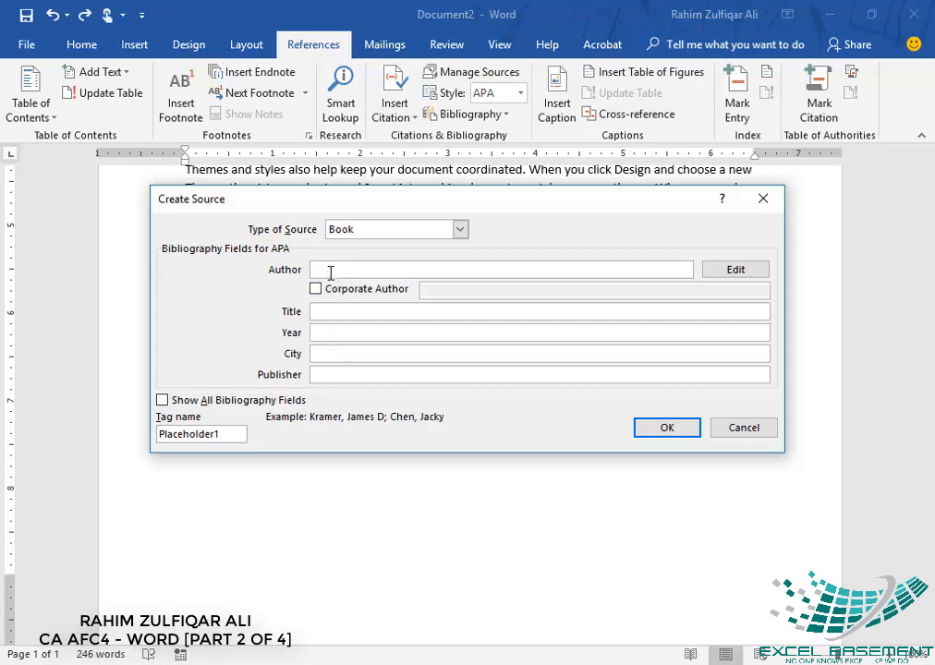
pyautogui.write('Rahim')
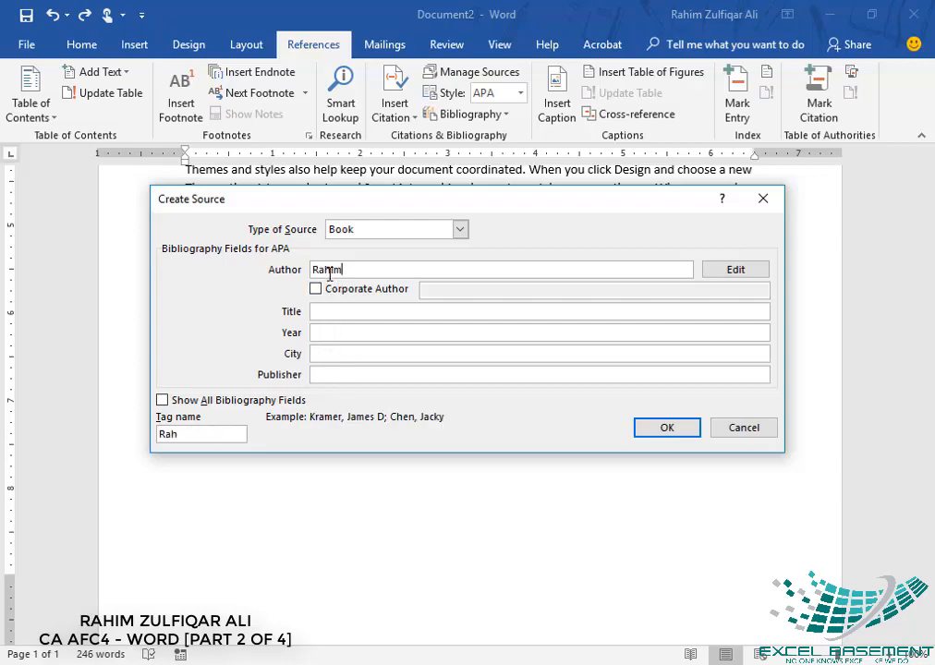
pyautogui.press('Tab')
pyautogui.press('Tab')
pyautogui.press('Tab')
pyautogui.write('AF')
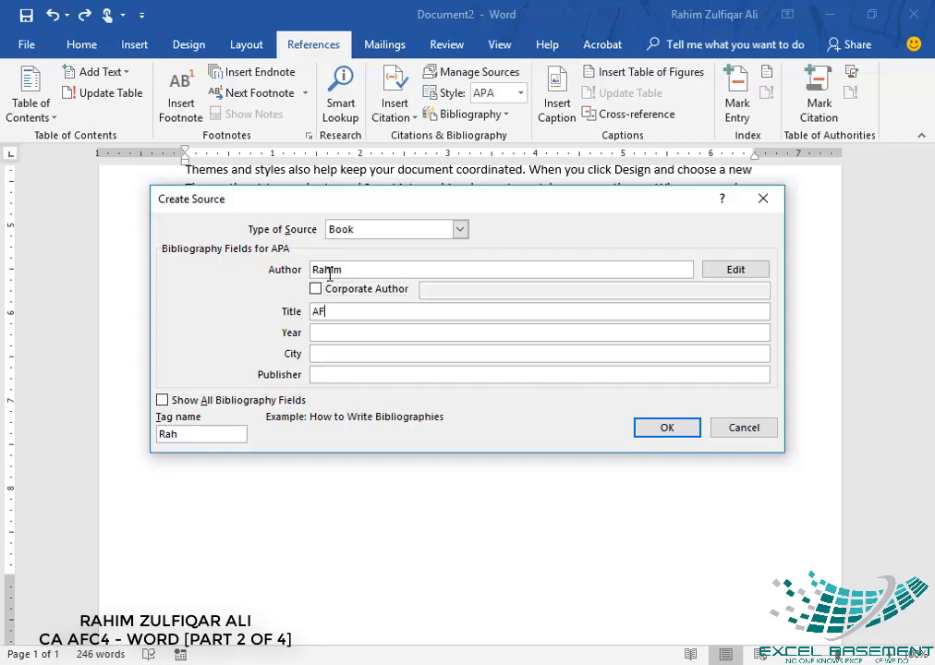
pyautogui.write('C4')
pyautogui.press('Tab')
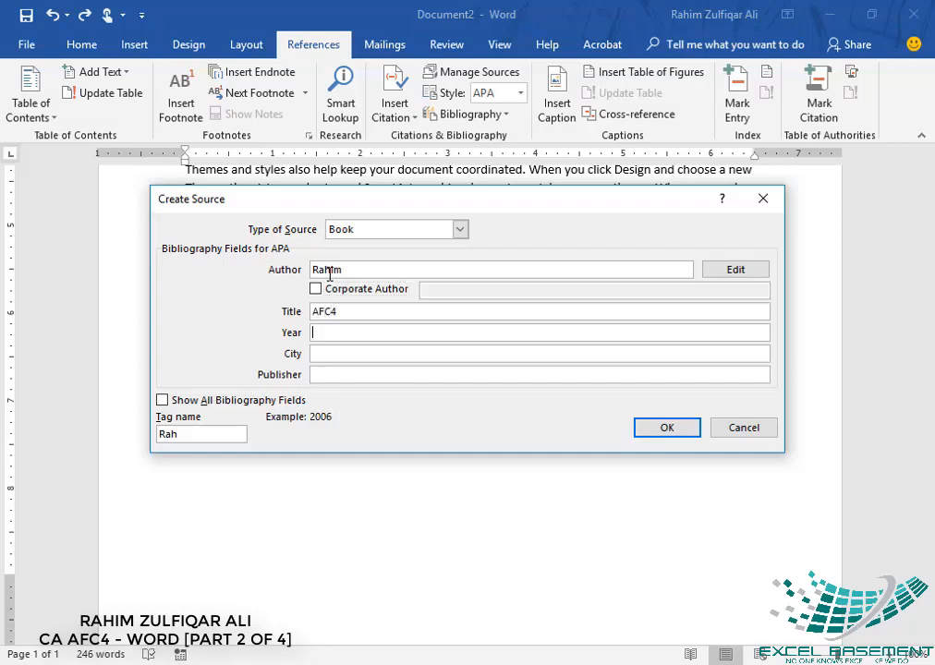
# Step: Set the book source's year to 2018 and city to Karachi, leave the publisher blank, and create the source
pyautogui.write('2018')
pyautogui.press('Tab')
pyautogui.write('Karachi')
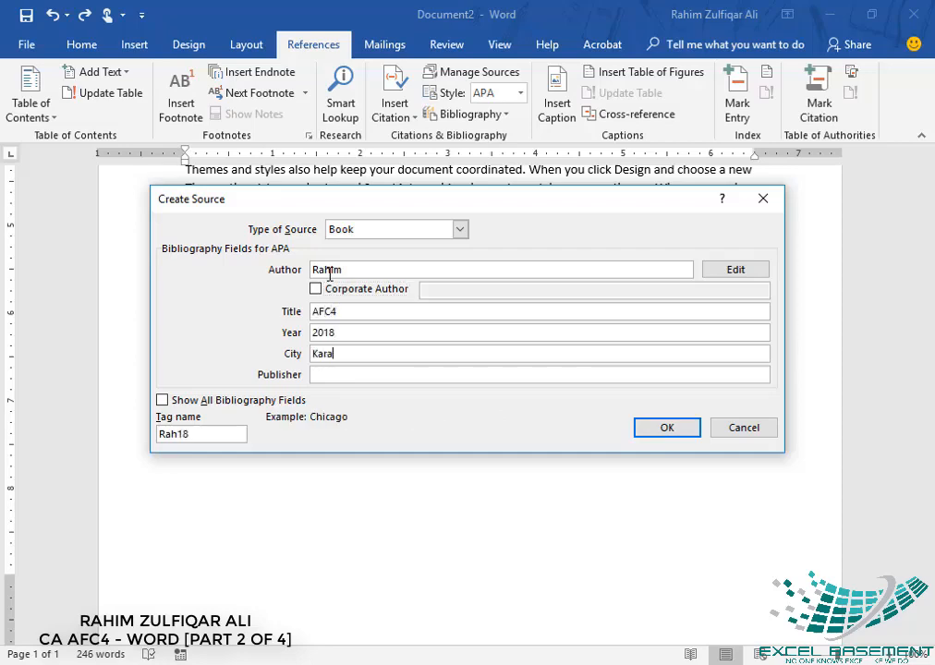
pyautogui.press('Tab')
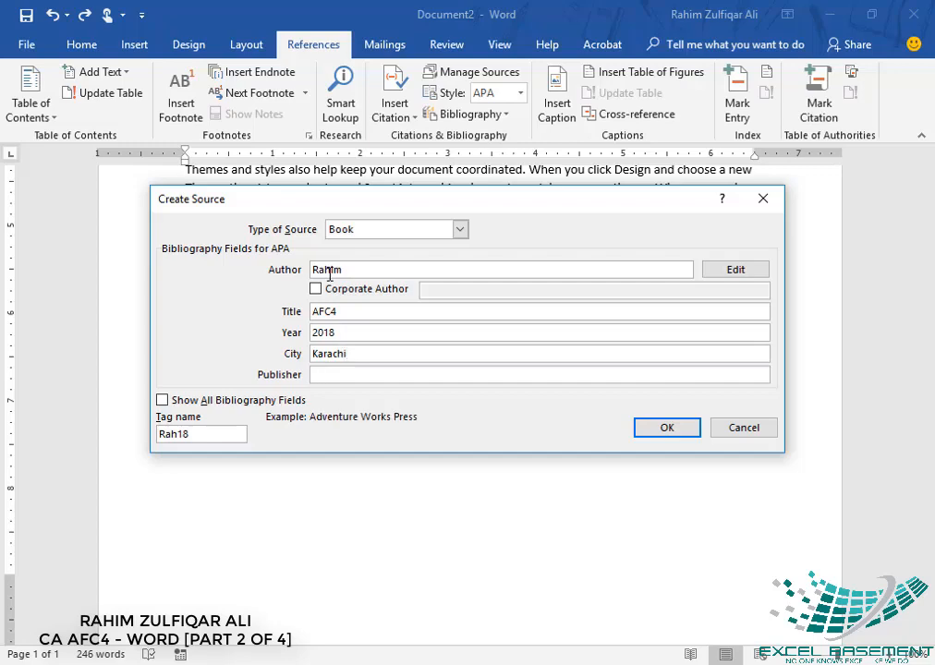
pyautogui.press('Tab')
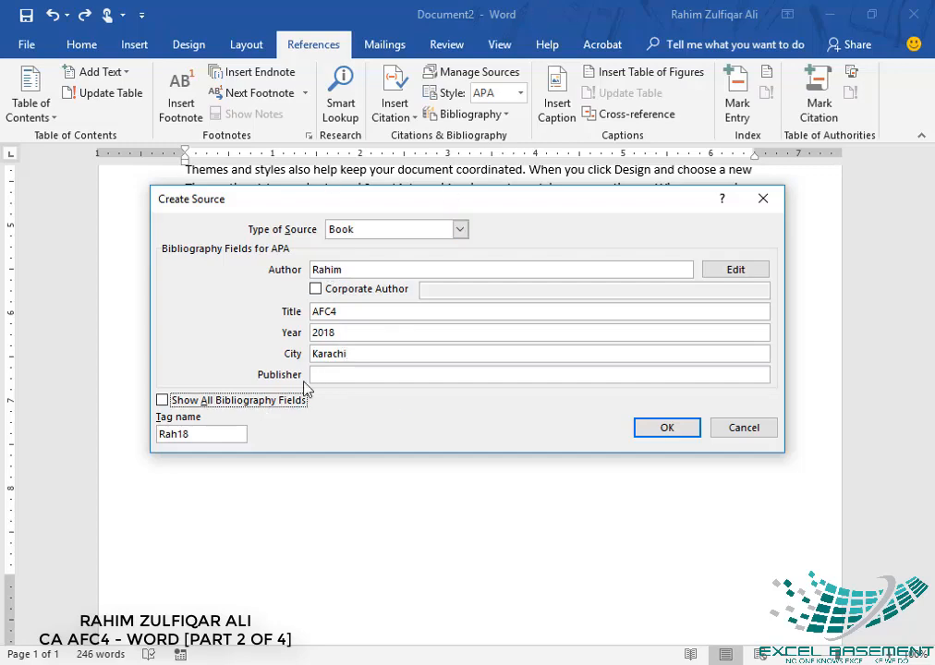
pyautogui.click(661, 429)
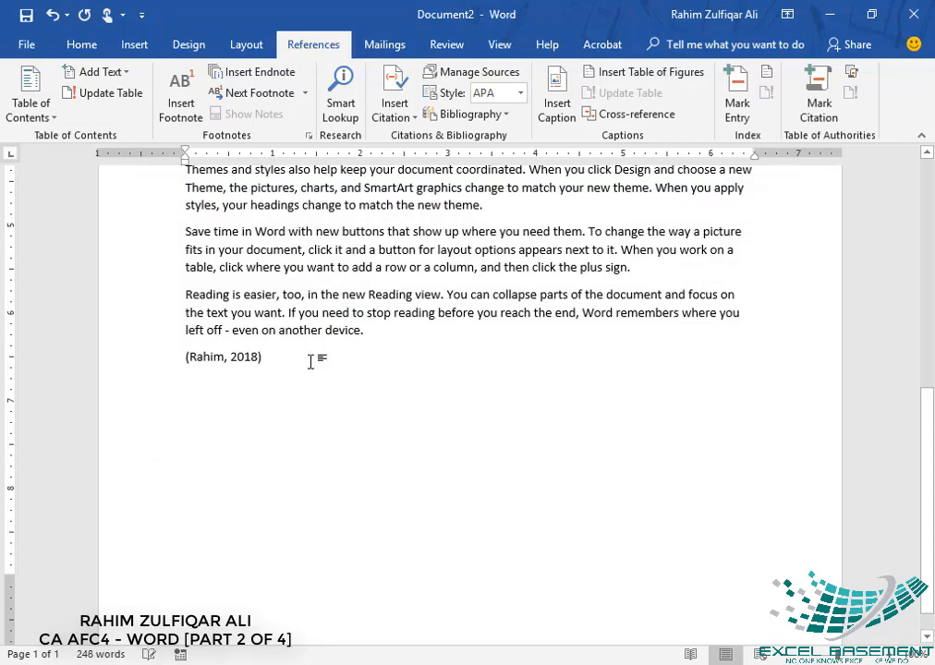
# Step: Replace the inserted citation at the end of the document with the built-in Bibliography, two new lines below the last paragraph
pyautogui.click(168, 362)
pyautogui.press('Delete')
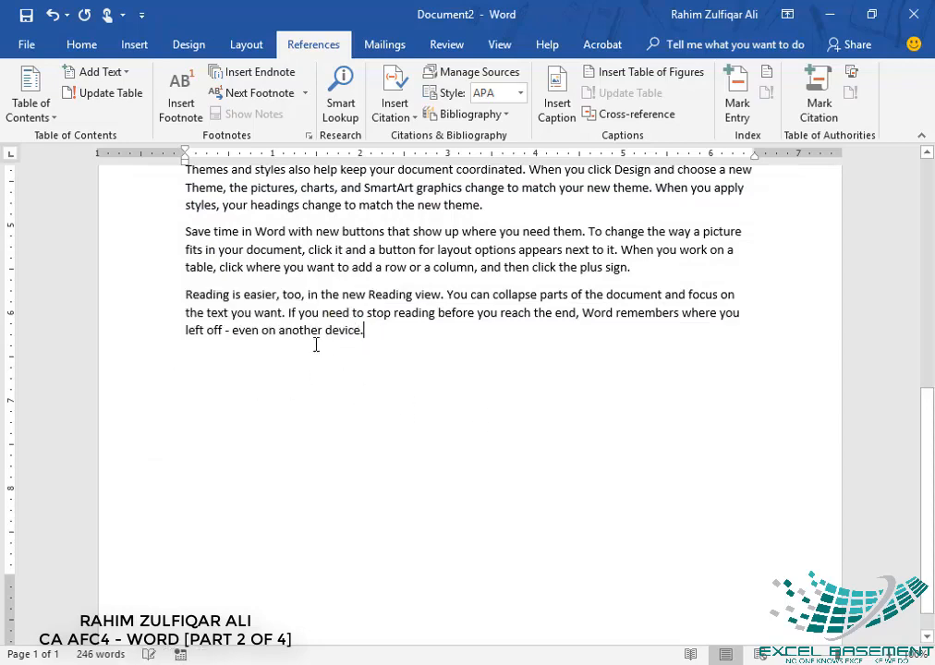
pyautogui.press('Return')
pyautogui.press('Return')
pyautogui.click(453, 115)
pyautogui.click(480, 190)
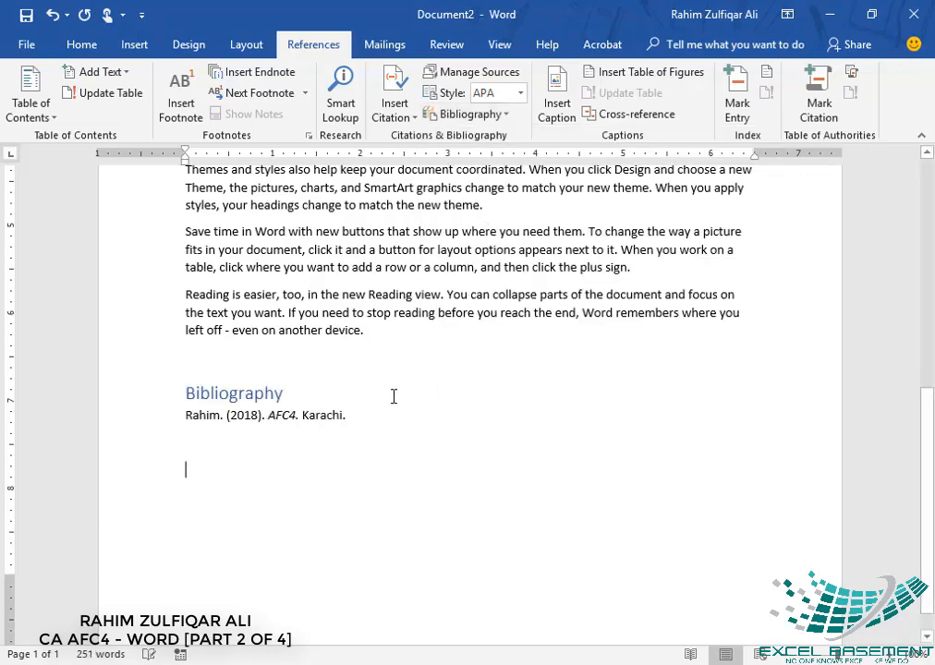
# Step: Examine the available citation styles for the bibliography and keep APA Sixth Edition selected
pyautogui.click(355, 546)
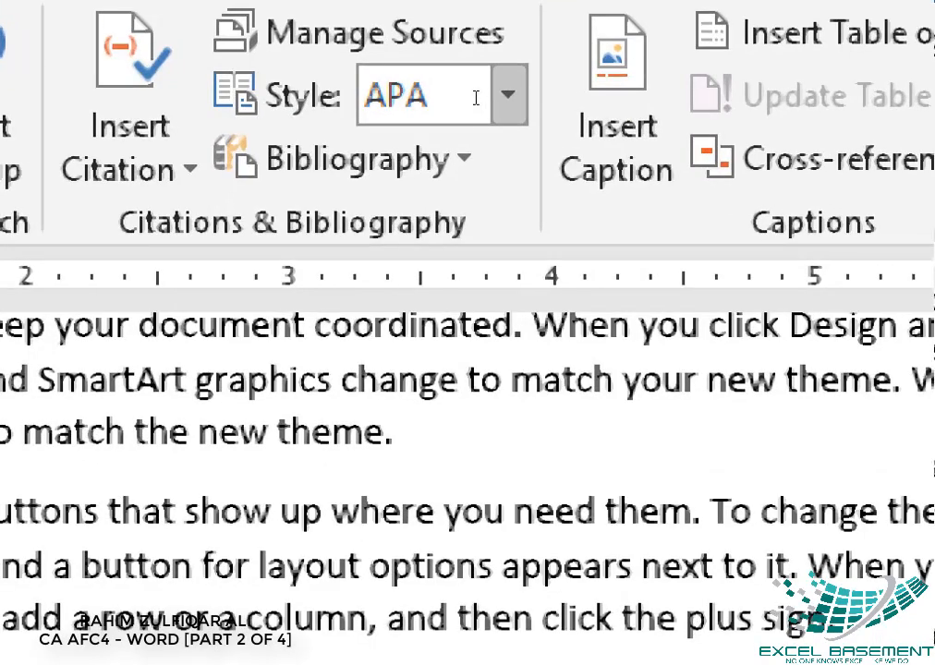
pyautogui.click(523, 92)
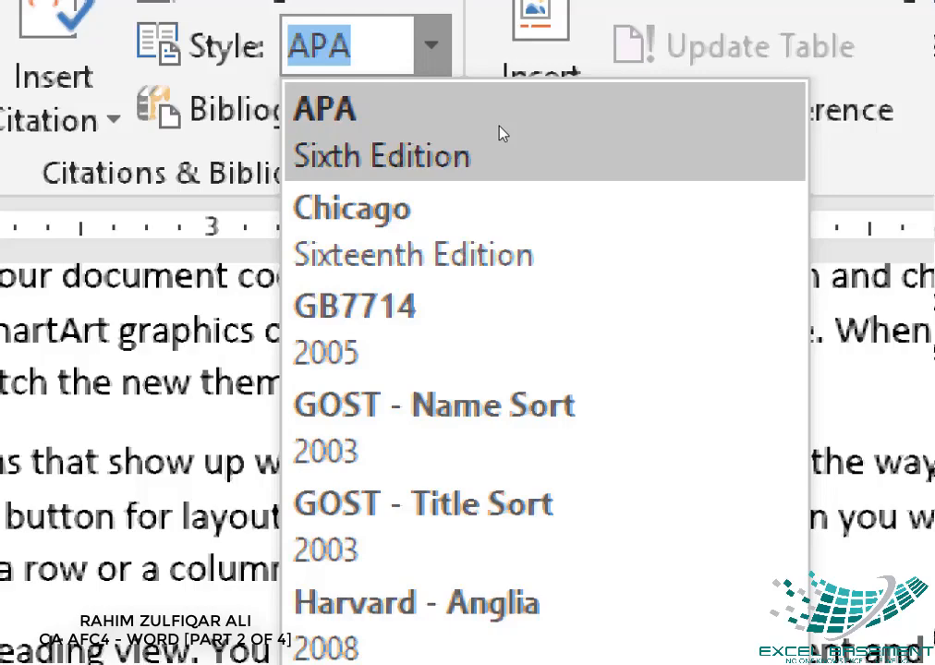
pyautogui.click(499, 134)
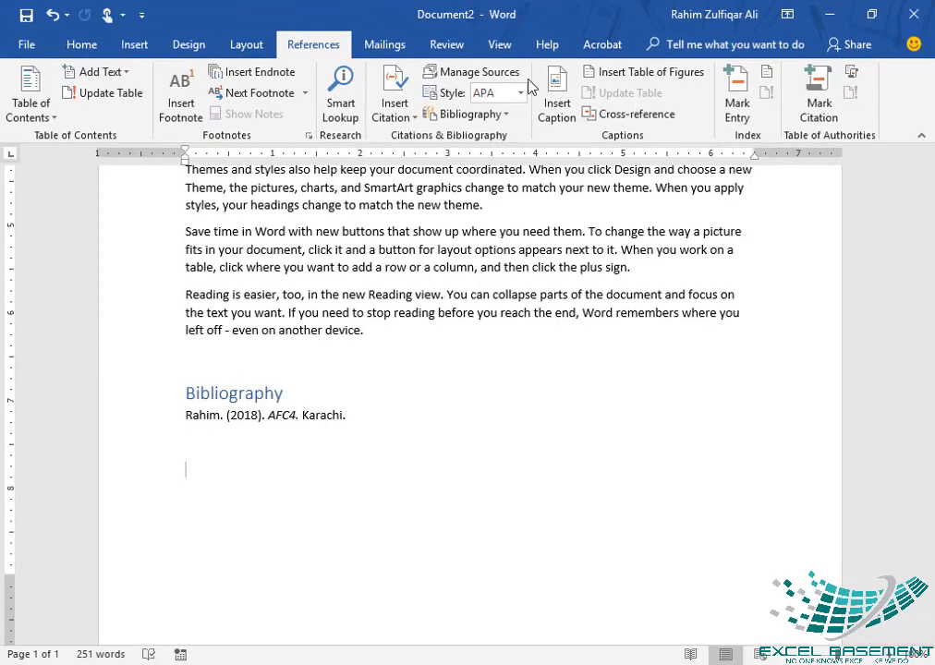
pyautogui.click(456, 48)
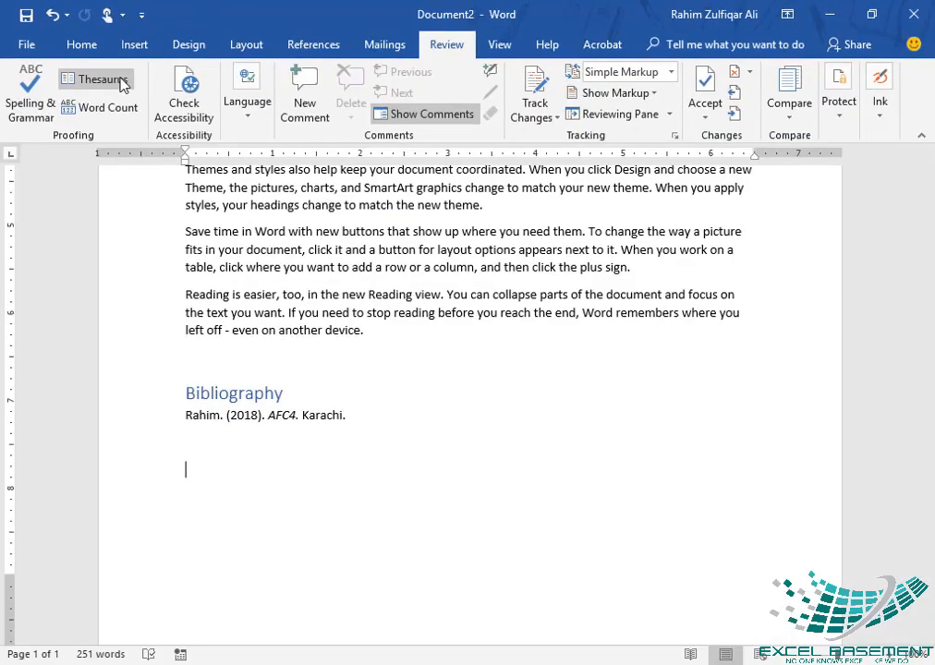
pyautogui.click(184, 46)
pyautogui.click(134, 45)
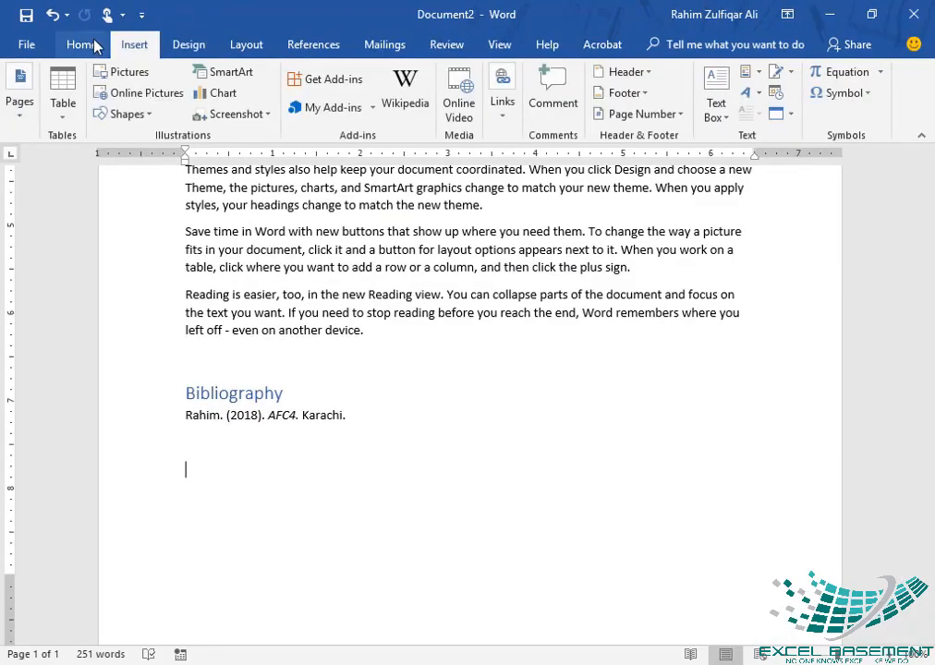
pyautogui.click(92, 46)
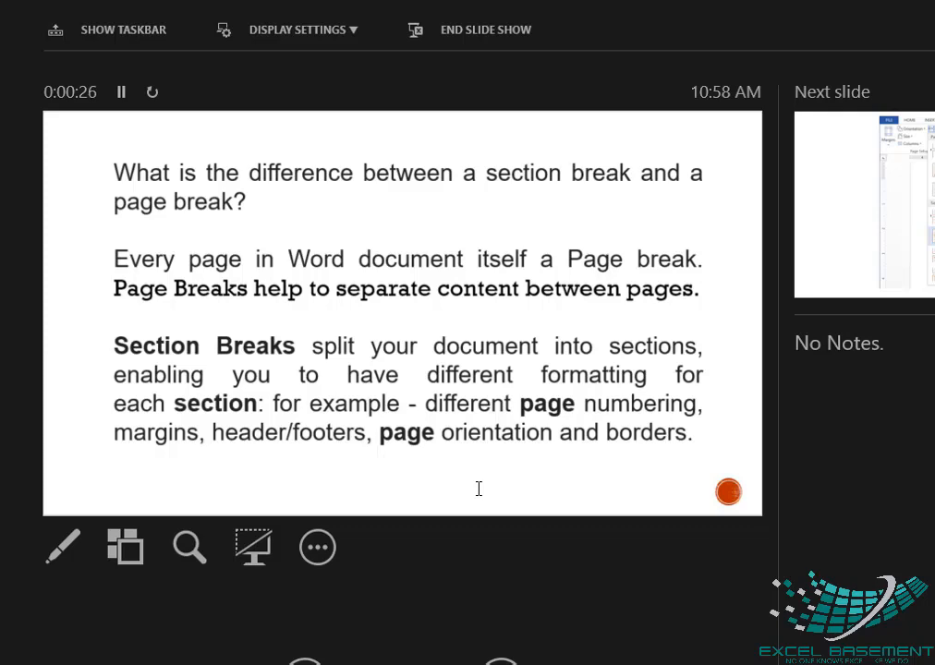
# Step: Advance the PowerPoint slide show from the section break and page break comparison through the column break examples to the text wrapping example
pyautogui.press('Right')
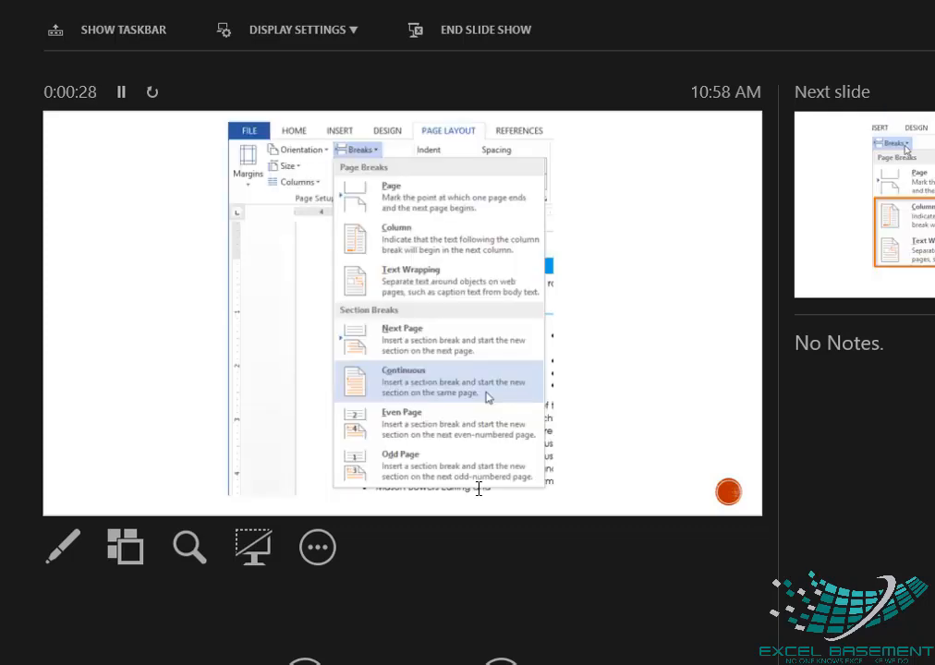
pyautogui.press('Right')
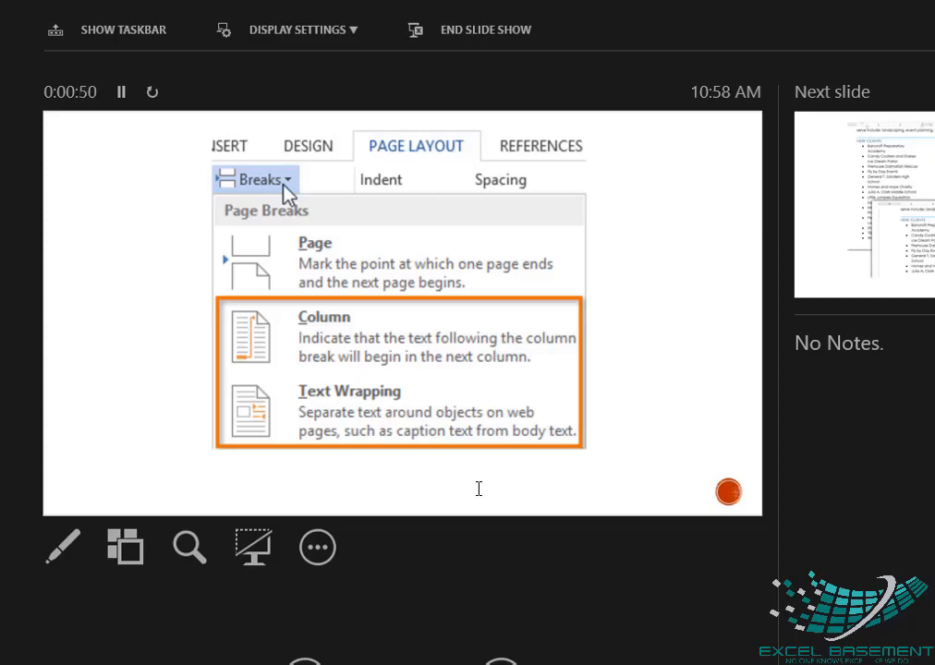
pyautogui.press('Right')
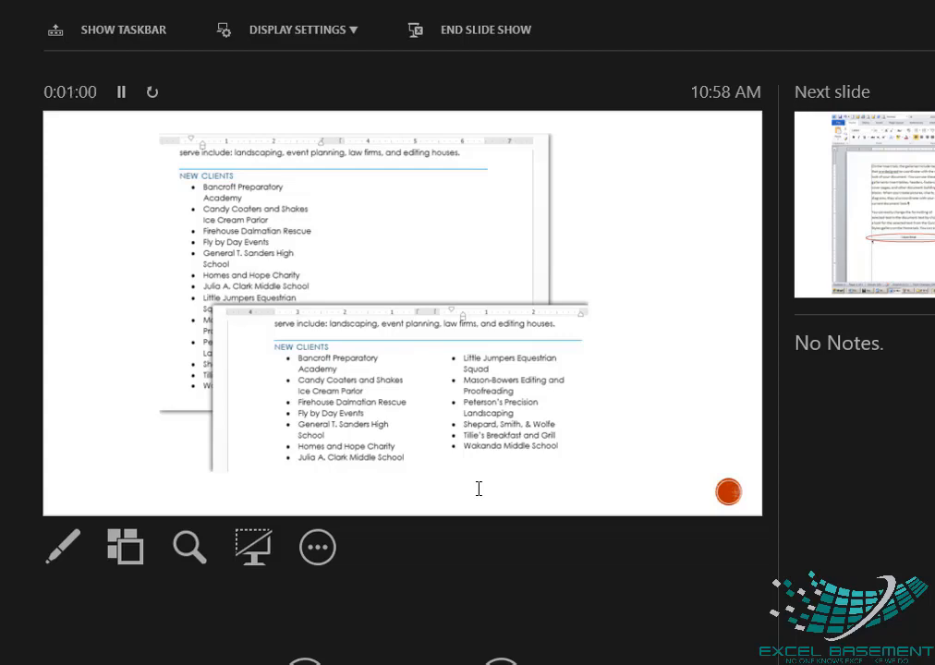
pyautogui.click(478, 489)
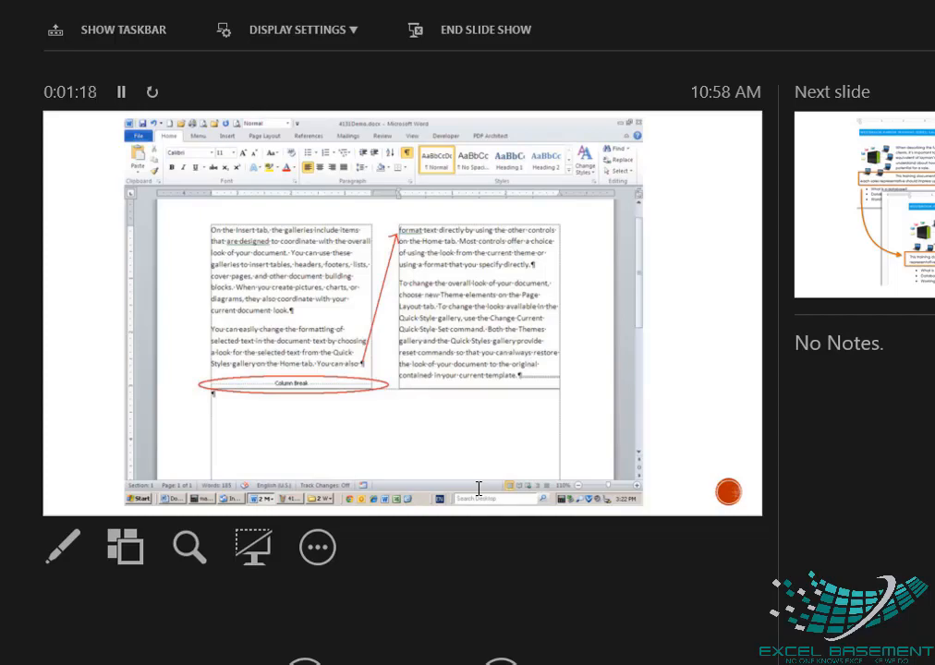
pyautogui.click(617, 323)
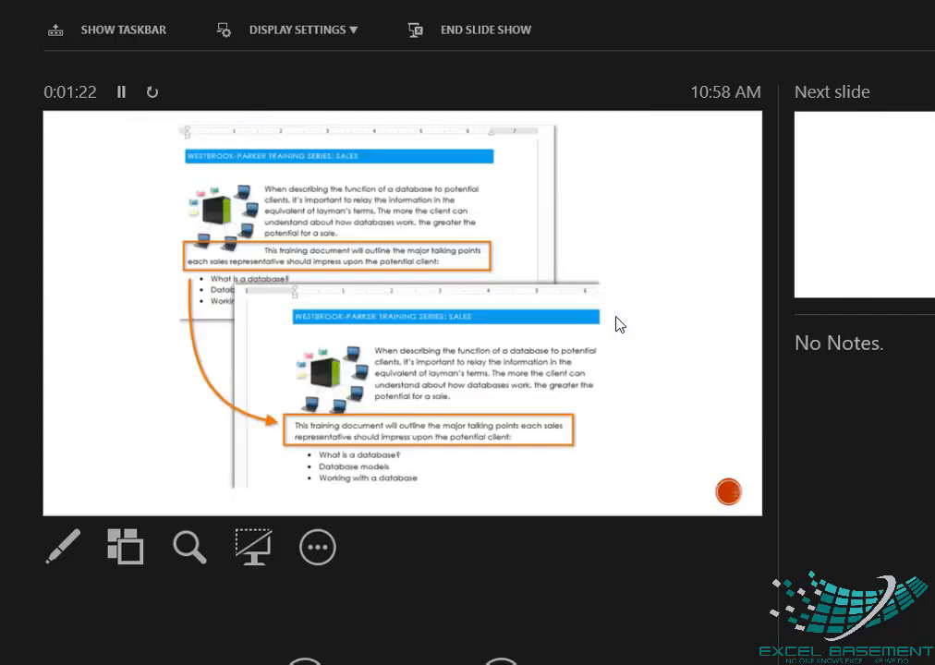